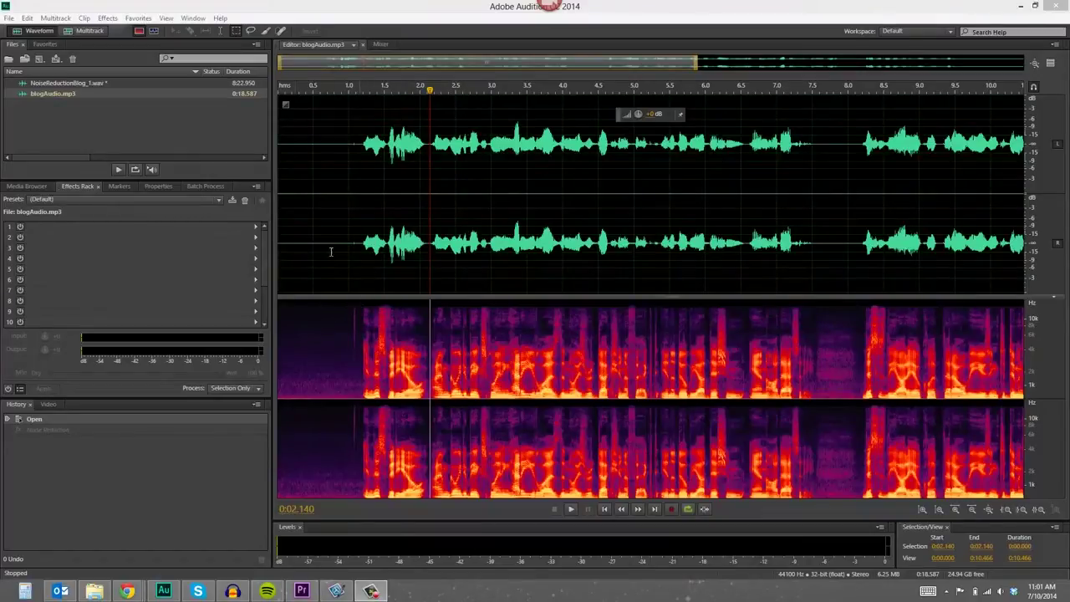
# Hide the spectral frequency display, then restore it beneath the blogAudio.mp3 waveform.
pyautogui.click(141, 34)
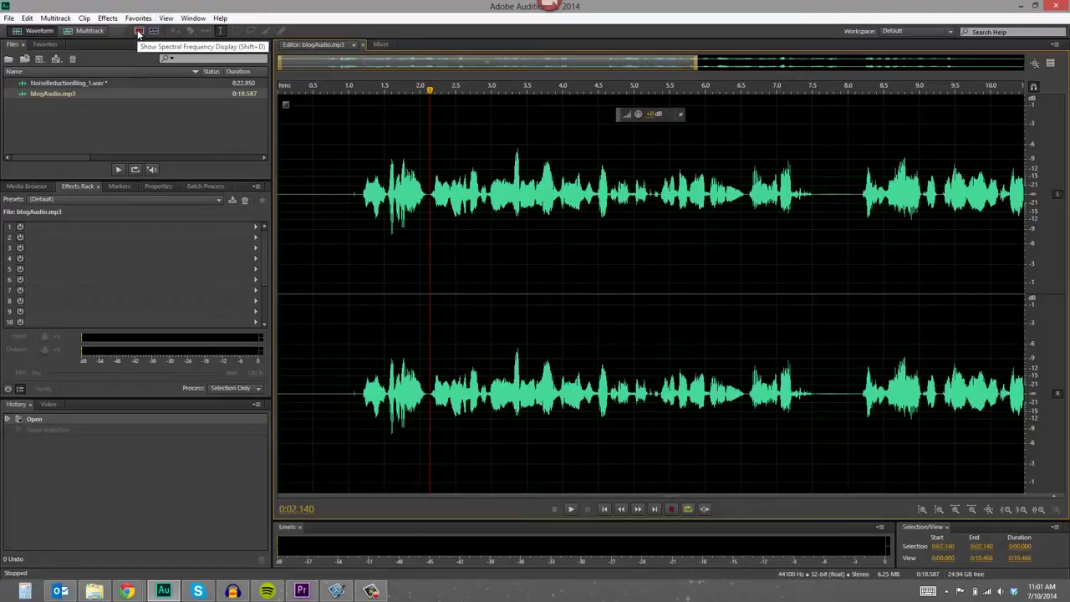
pyautogui.click(139, 32)
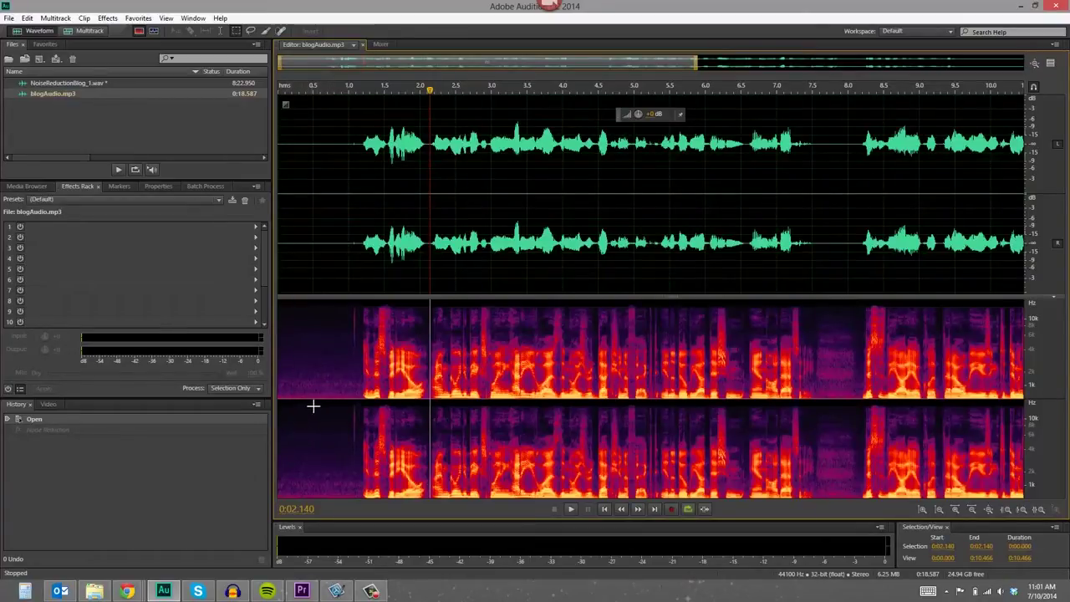
pyautogui.click(346, 229)
pyautogui.moveTo(346, 228); pyautogui.dragTo(275, 210)
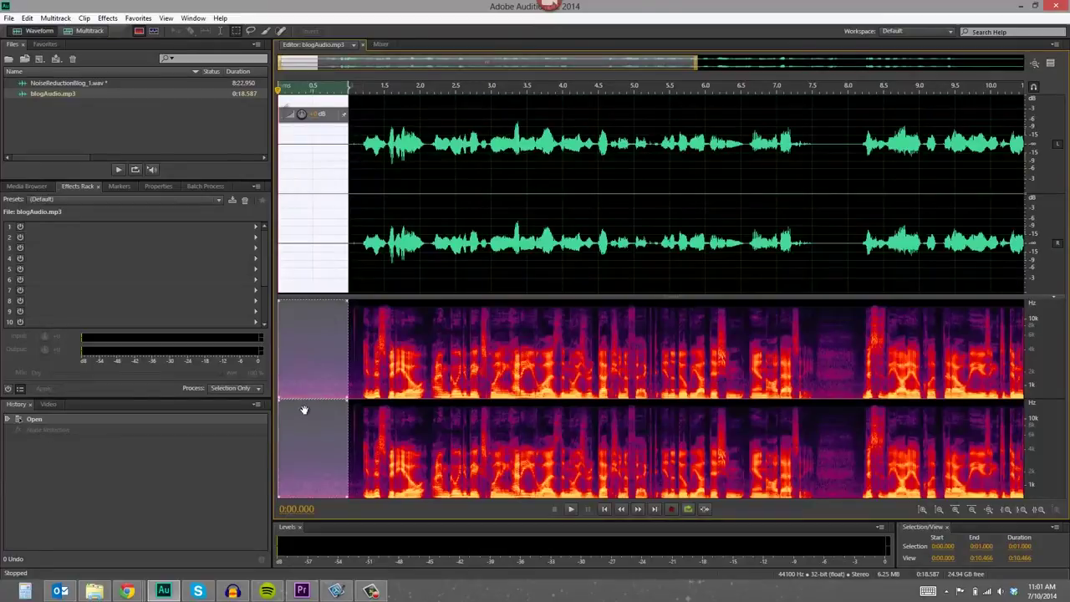
pyautogui.click(373, 394)
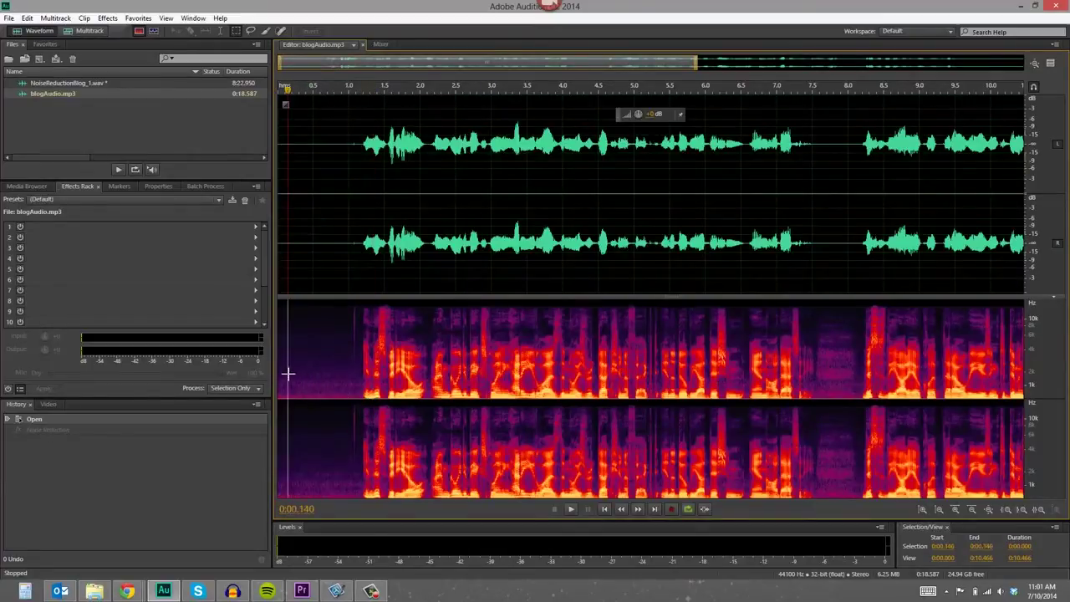
pyautogui.moveTo(287, 371); pyautogui.dragTo(337, 399)
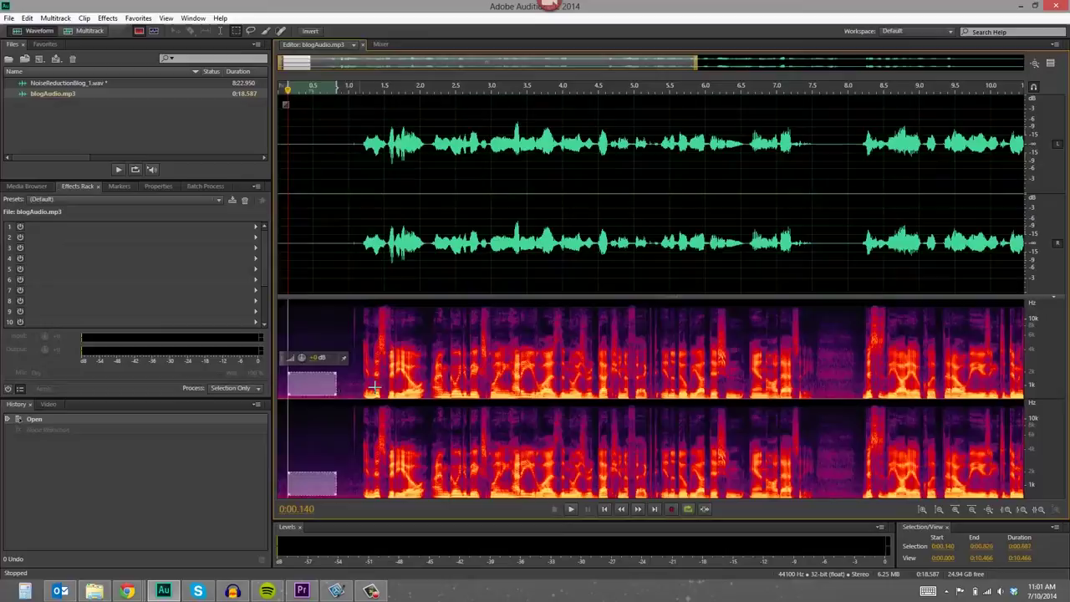
pyautogui.click(381, 386)
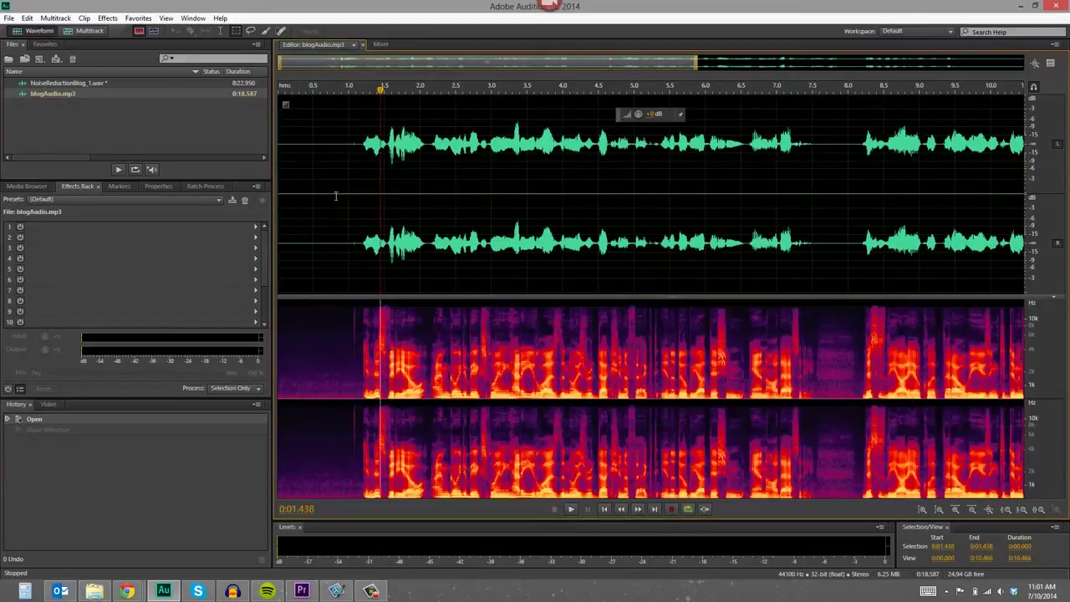
pyautogui.click(275, 90)
pyautogui.press('space')
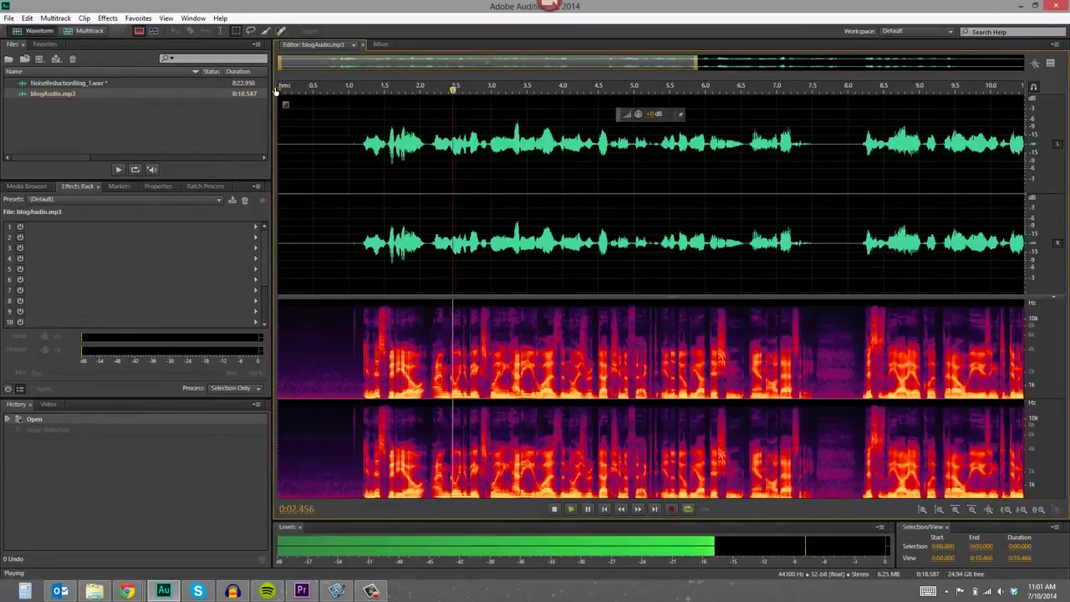
pyautogui.press('space')
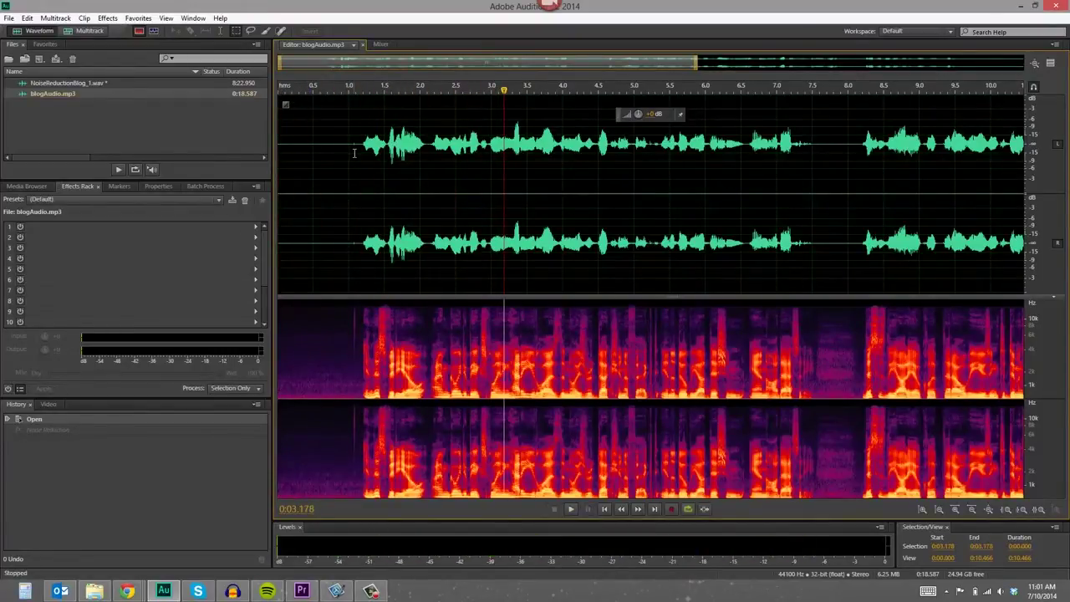
pyautogui.moveTo(341, 153); pyautogui.dragTo(232, 157)
pyautogui.press('space')
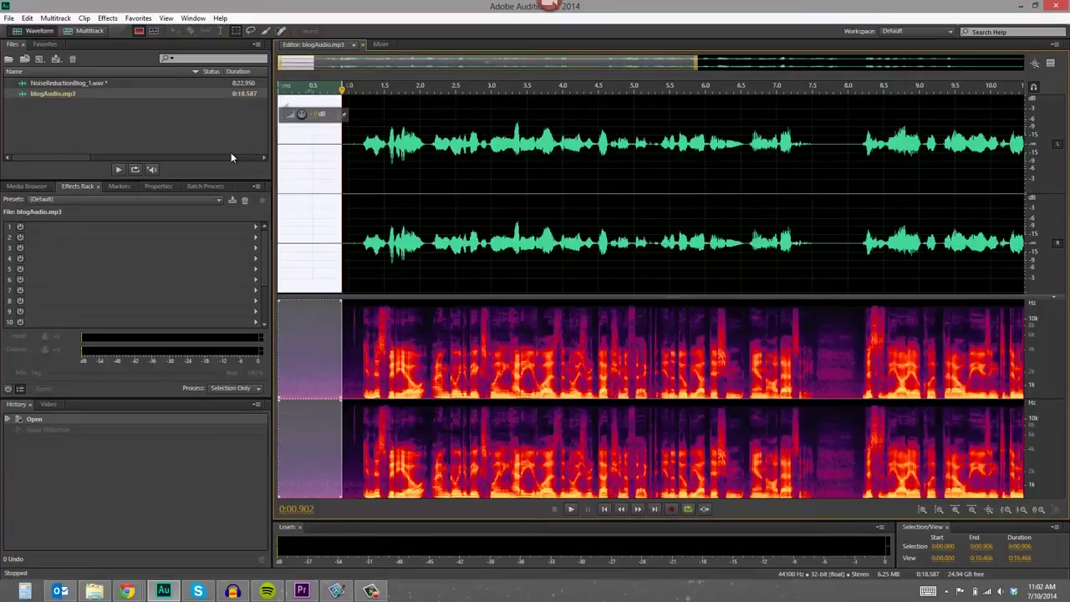
pyautogui.press('space')
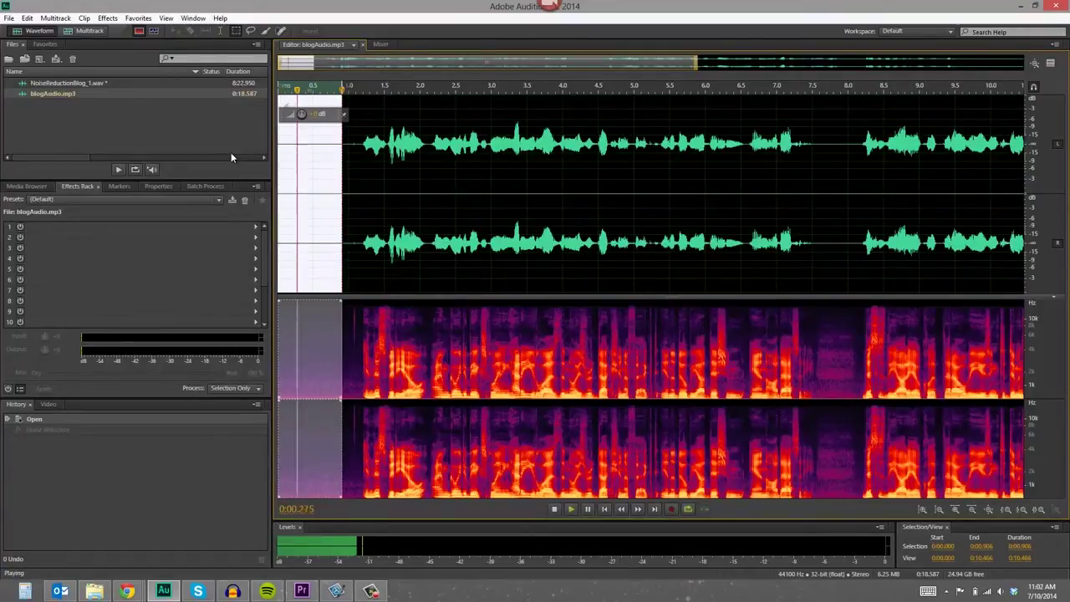
pyautogui.press('space')
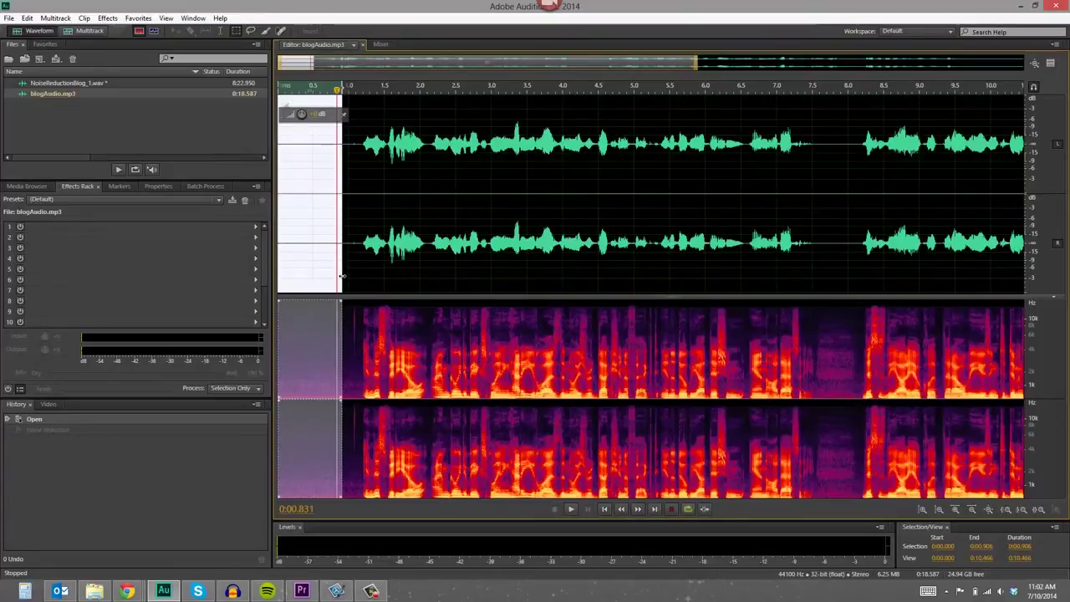
# Select the opening 0–1 s of silence in both channels and capture it as the noise print.
pyautogui.click(376, 271)
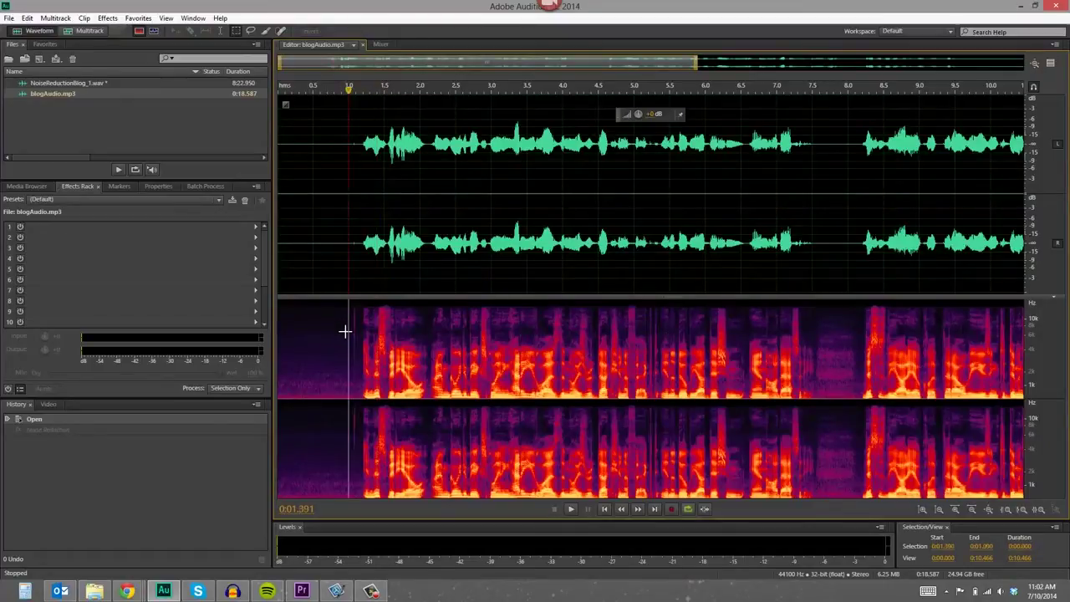
pyautogui.moveTo(345, 332); pyautogui.dragTo(256, 432)
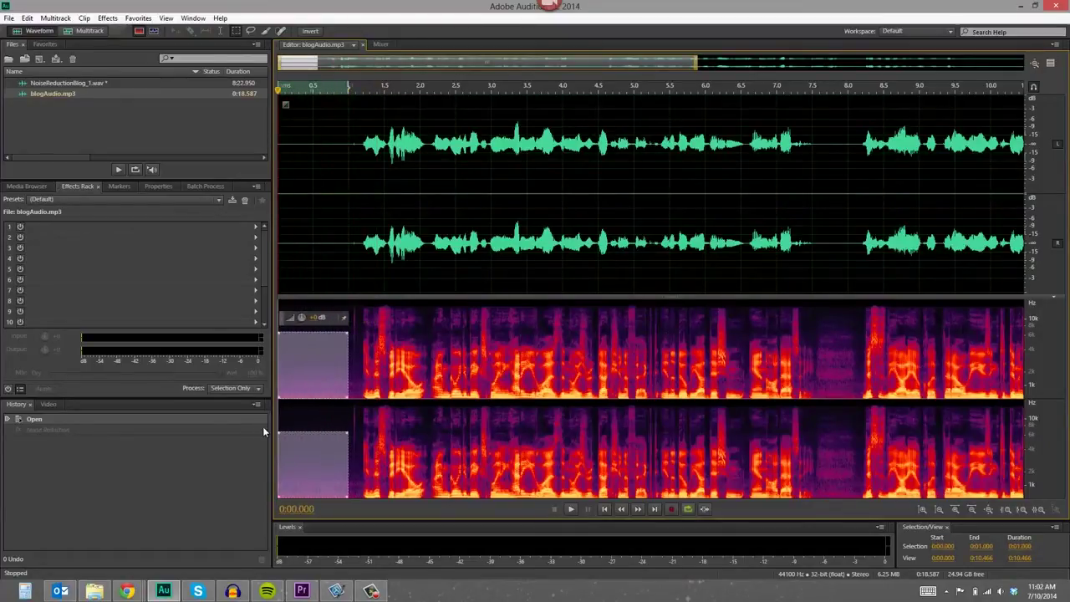
pyautogui.rightClick(302, 363)
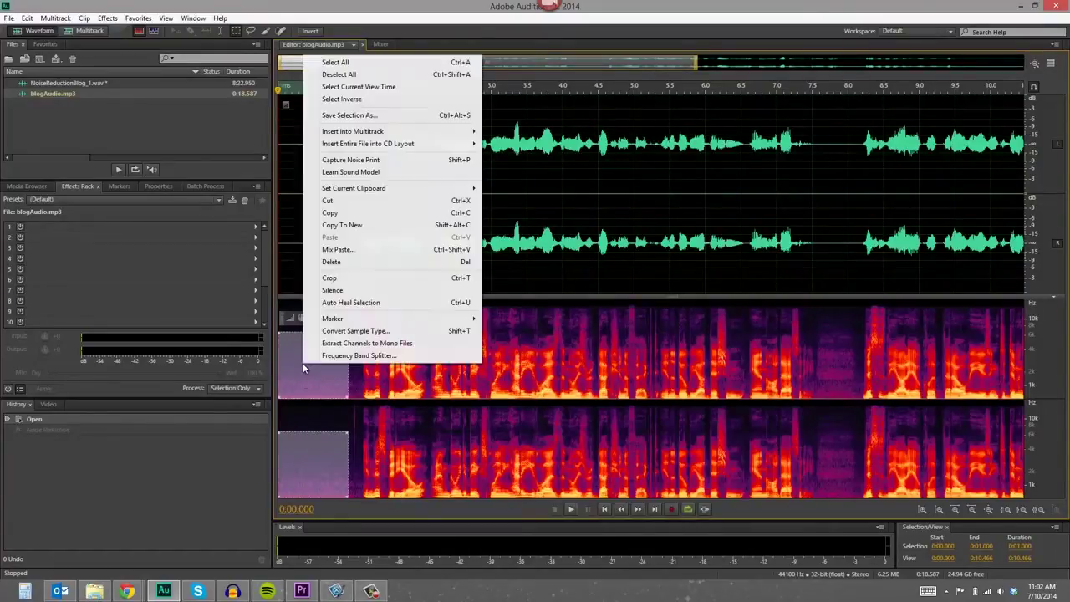
pyautogui.click(389, 159)
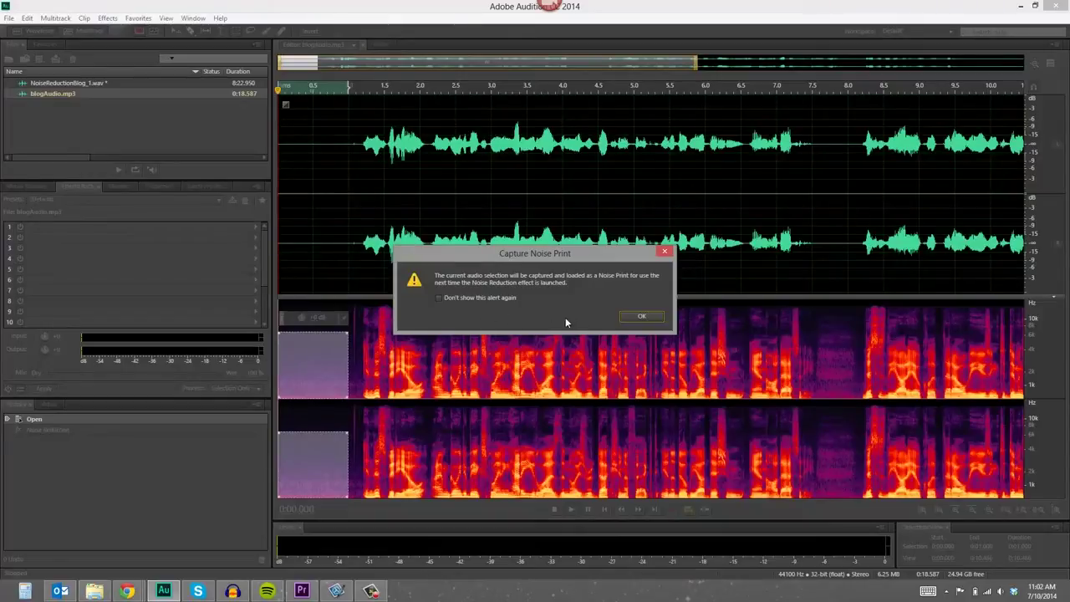
pyautogui.click(642, 316)
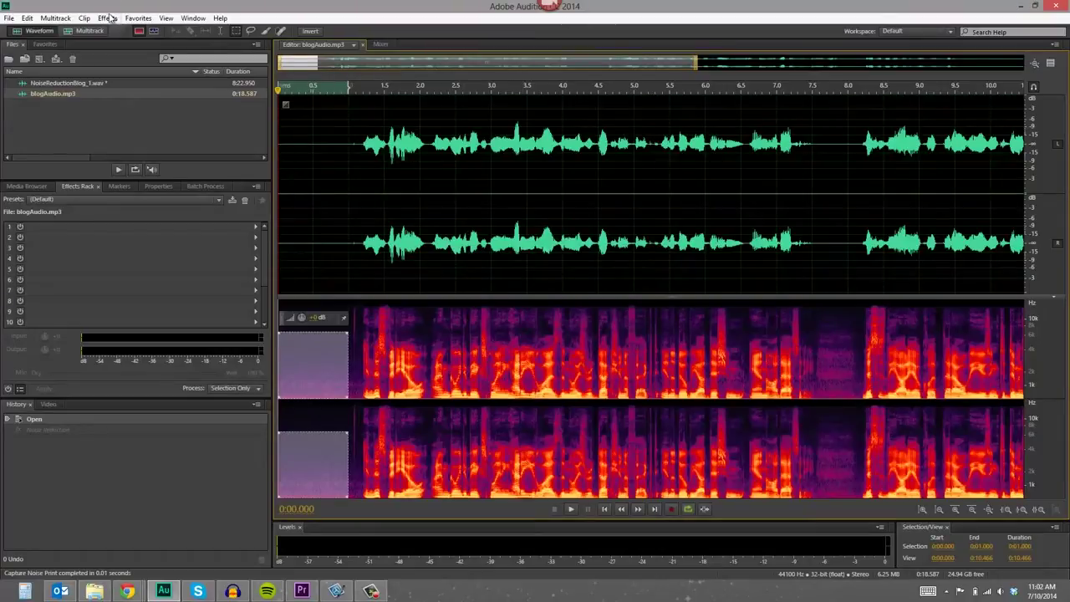
# Open the Noise Reduction (process) effect from the Effects menu and reset its preset to (Default).
pyautogui.click(423, 306)
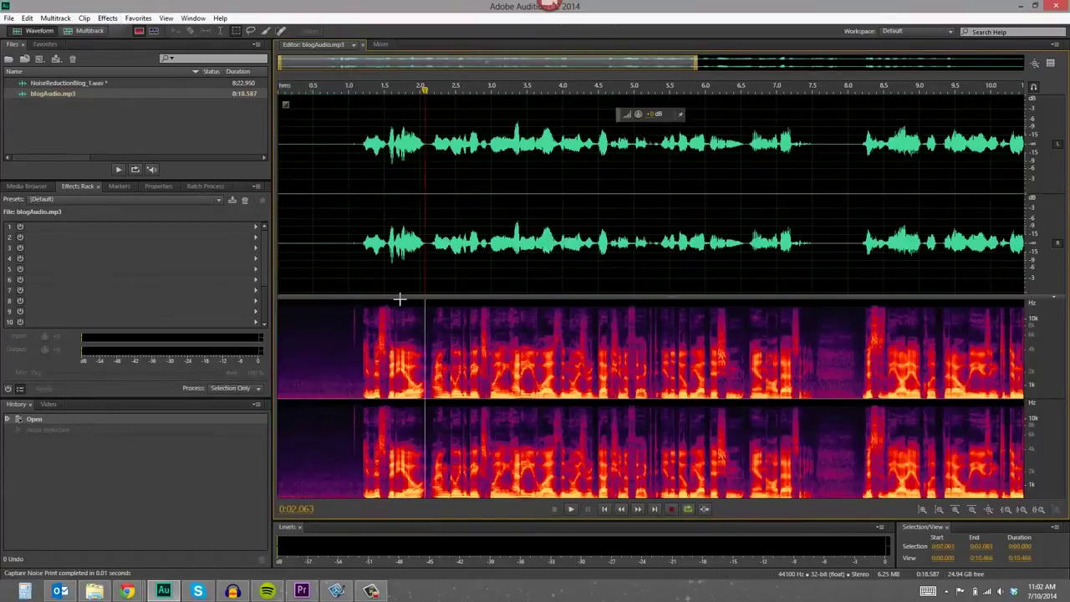
pyautogui.click(107, 17)
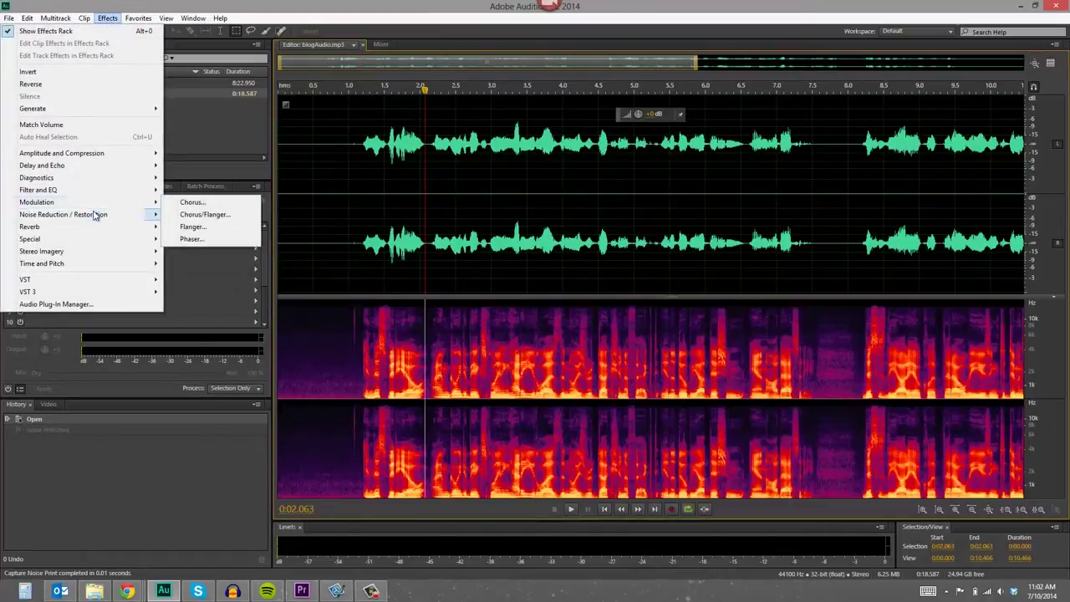
pyautogui.moveTo(97, 215)
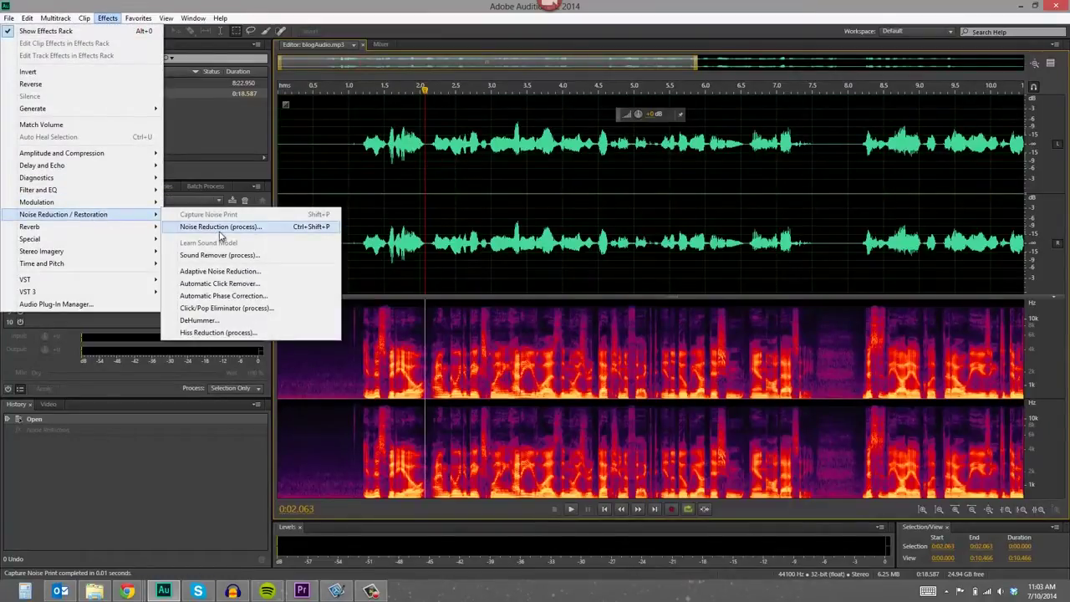
pyautogui.click(303, 229)
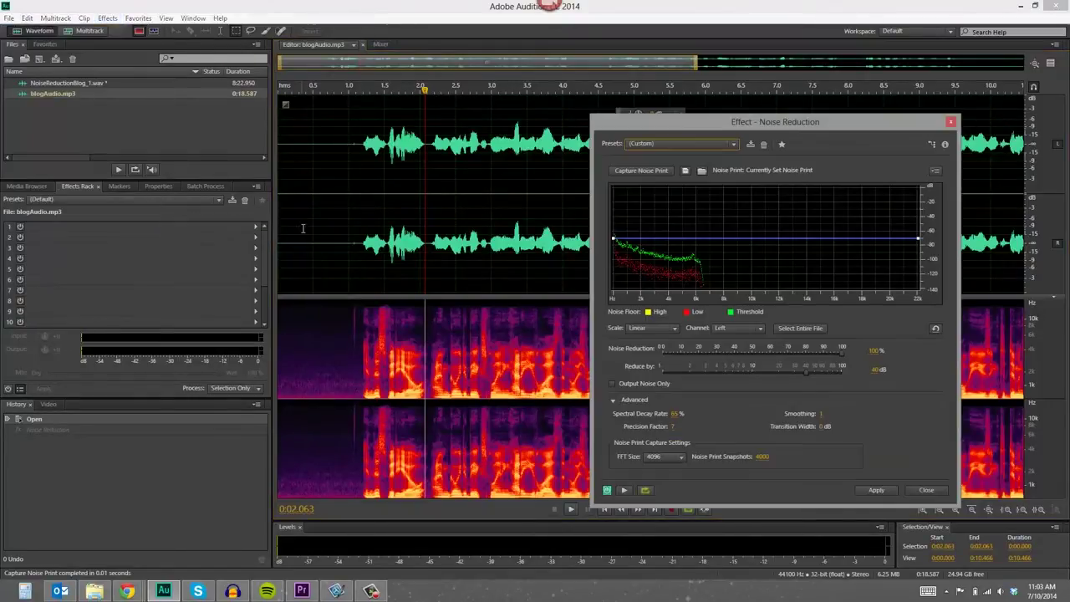
pyautogui.click(735, 144)
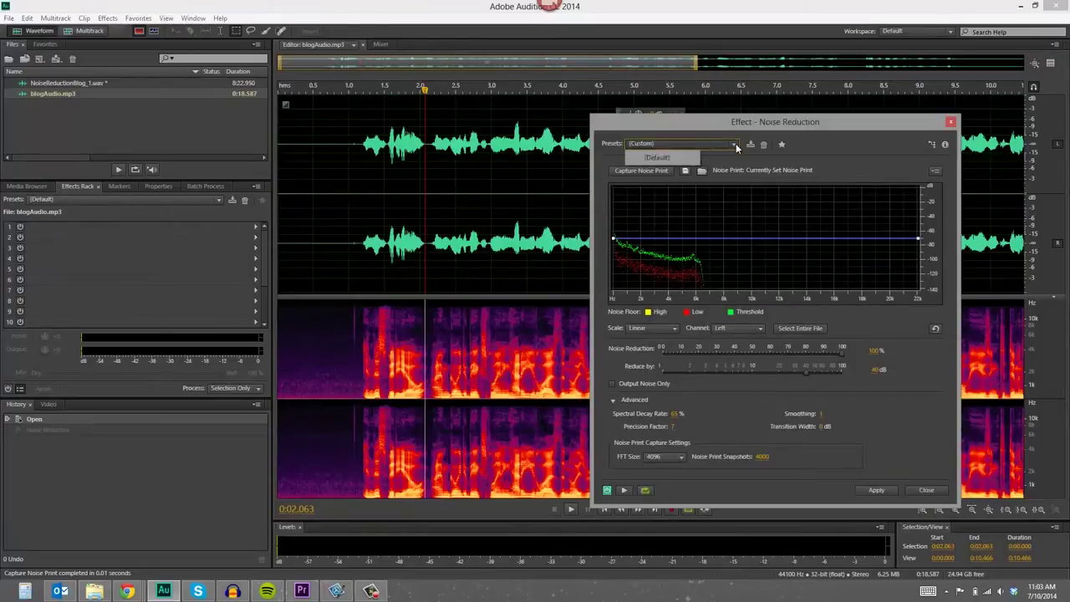
pyautogui.click(677, 159)
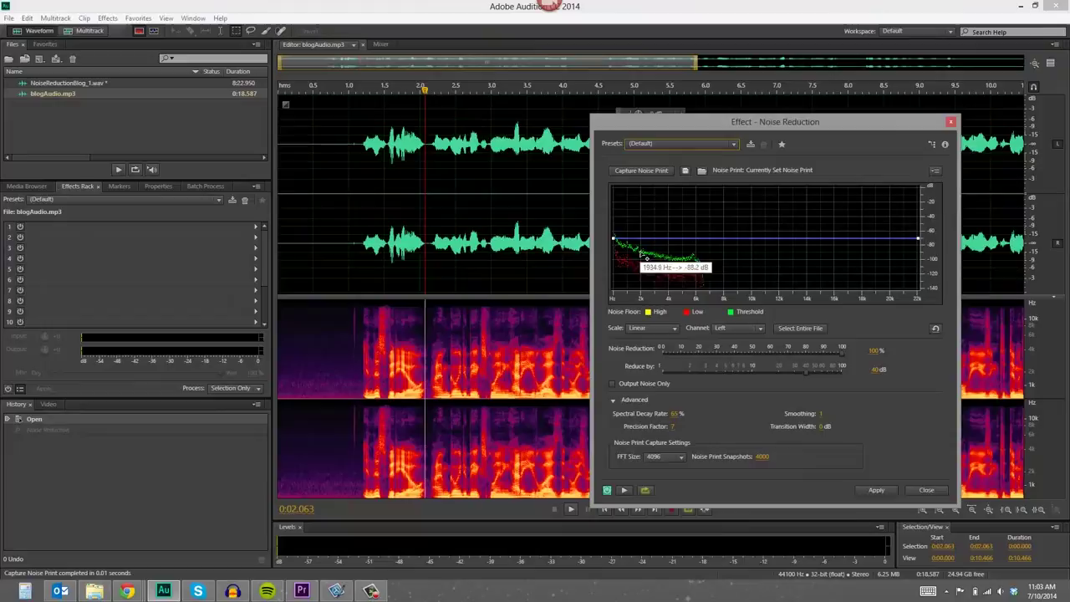
# Preview noise reduction on the first two seconds and lower the reduction amount to about 63%.
pyautogui.click(421, 89)
pyautogui.moveTo(420, 88); pyautogui.dragTo(264, 90)
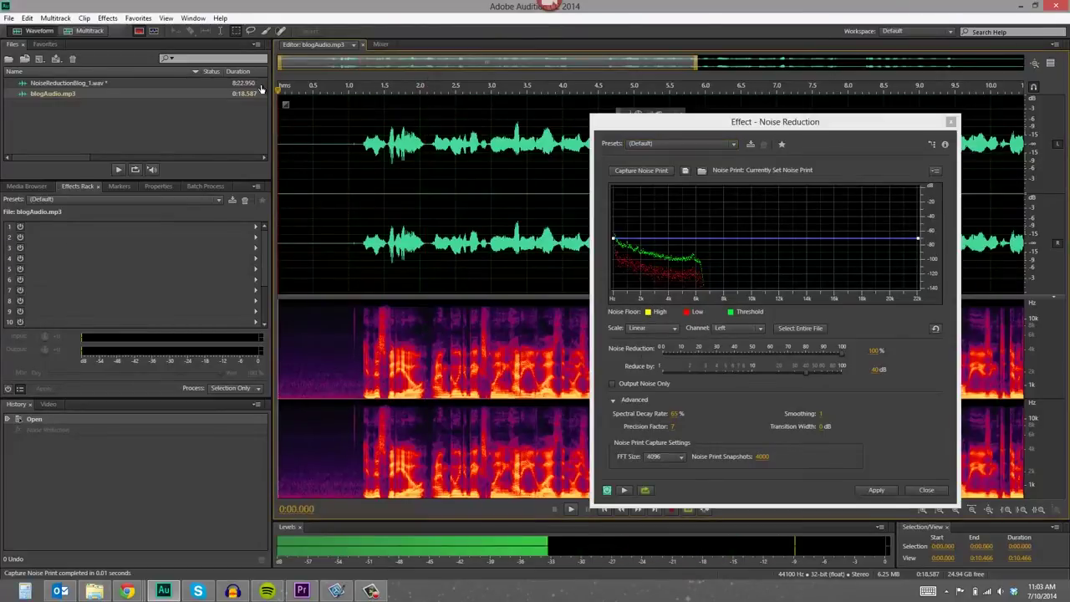
pyautogui.press('space')
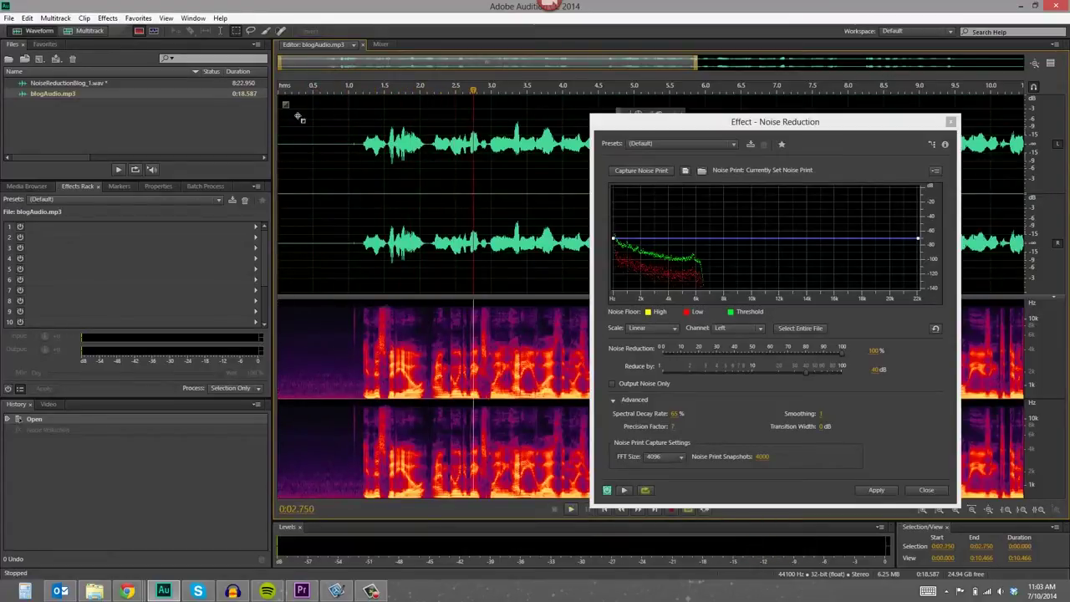
pyautogui.moveTo(425, 216); pyautogui.dragTo(231, 177)
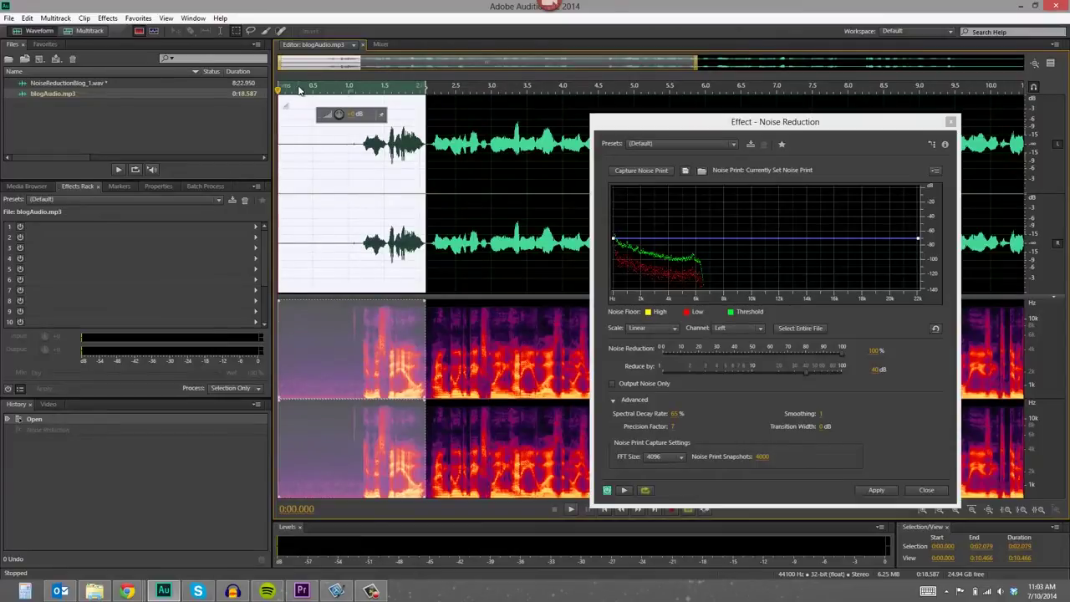
pyautogui.press('space')
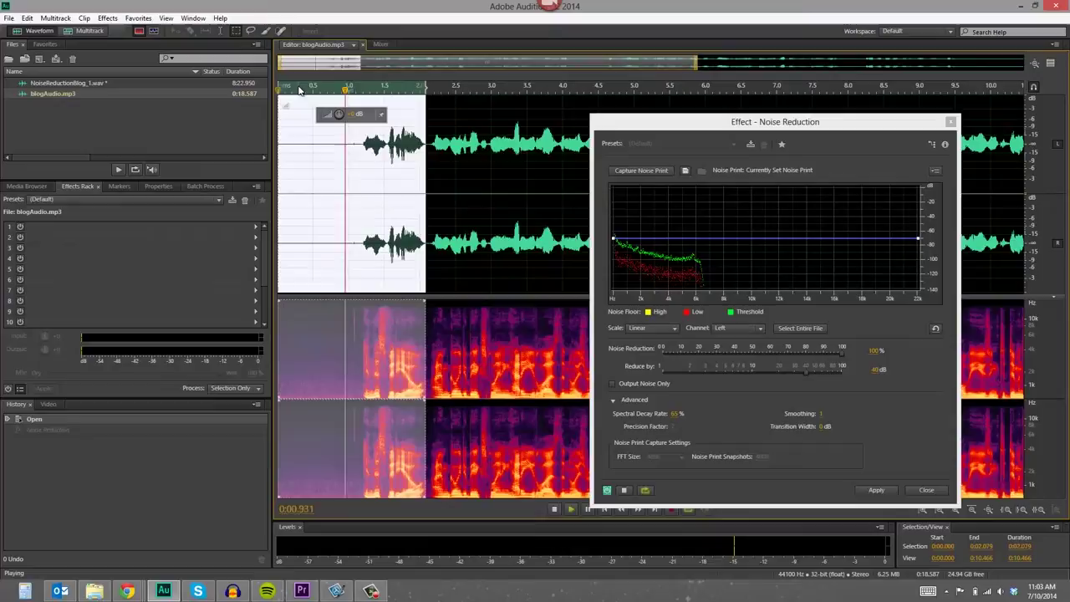
pyautogui.press('space')
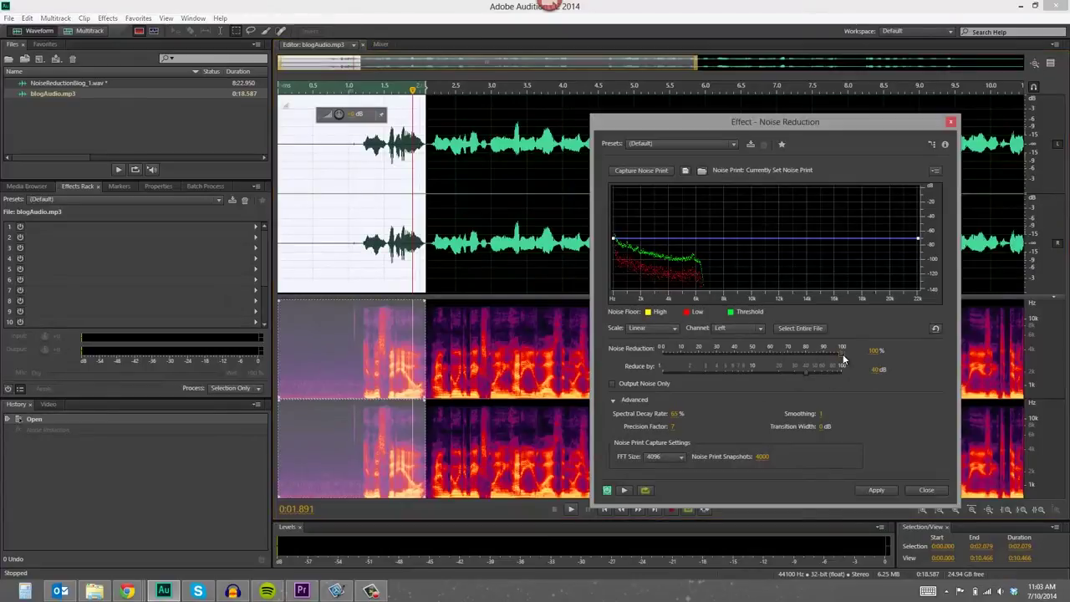
pyautogui.moveTo(839, 355)
pyautogui.mouseDown()
pyautogui.moveTo(668, 342)
pyautogui.moveTo(679, 355)
pyautogui.moveTo(849, 361)
pyautogui.mouseUp()
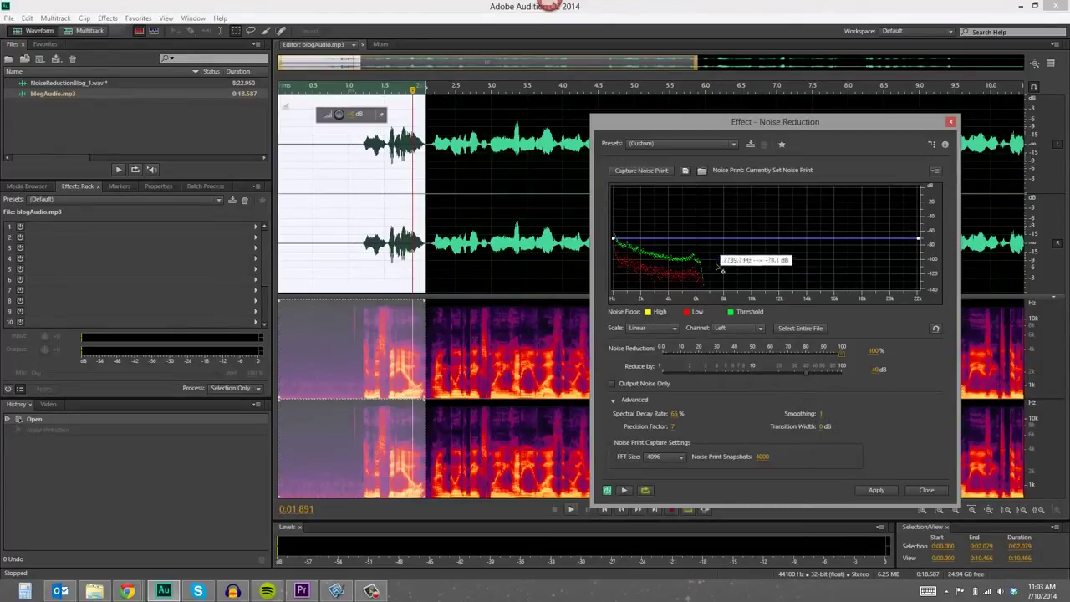
# Select the entire file and apply the noise reduction to it.
pyautogui.click(339, 267)
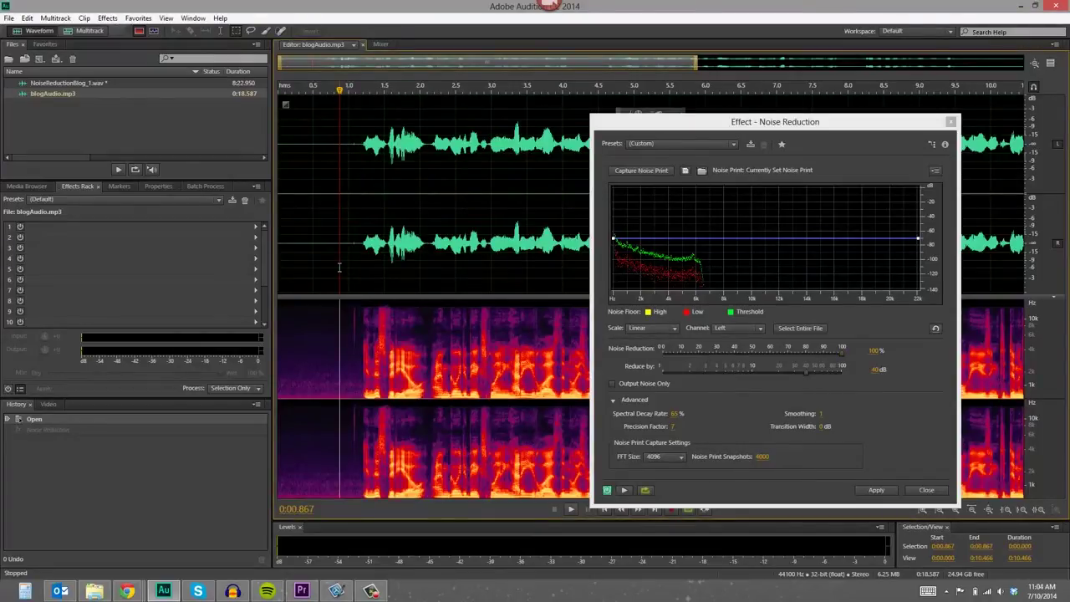
pyautogui.hotkey('ctrl', 'a')
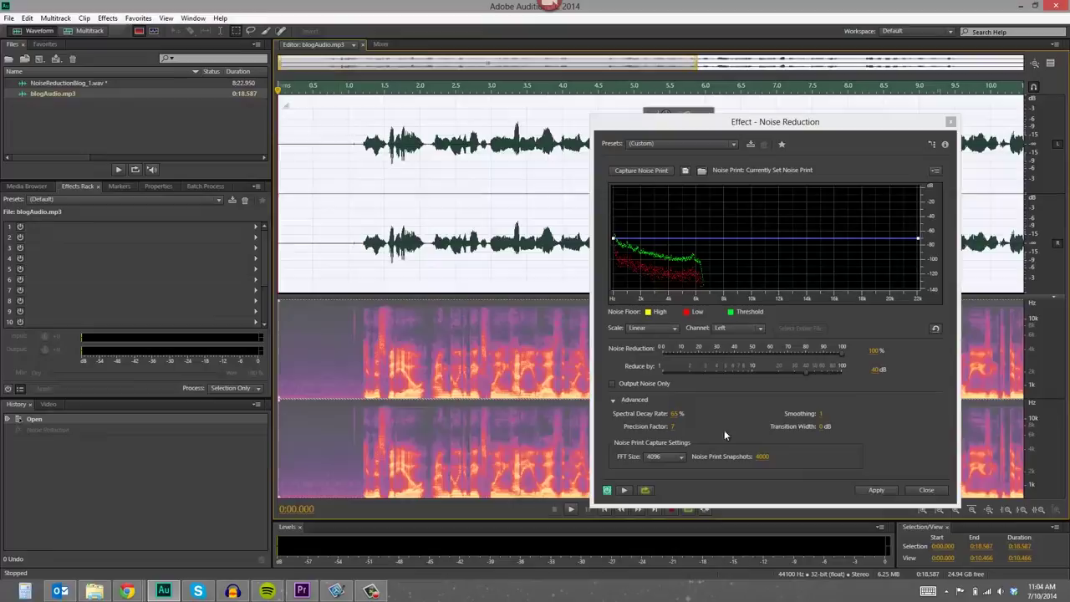
pyautogui.click(874, 490)
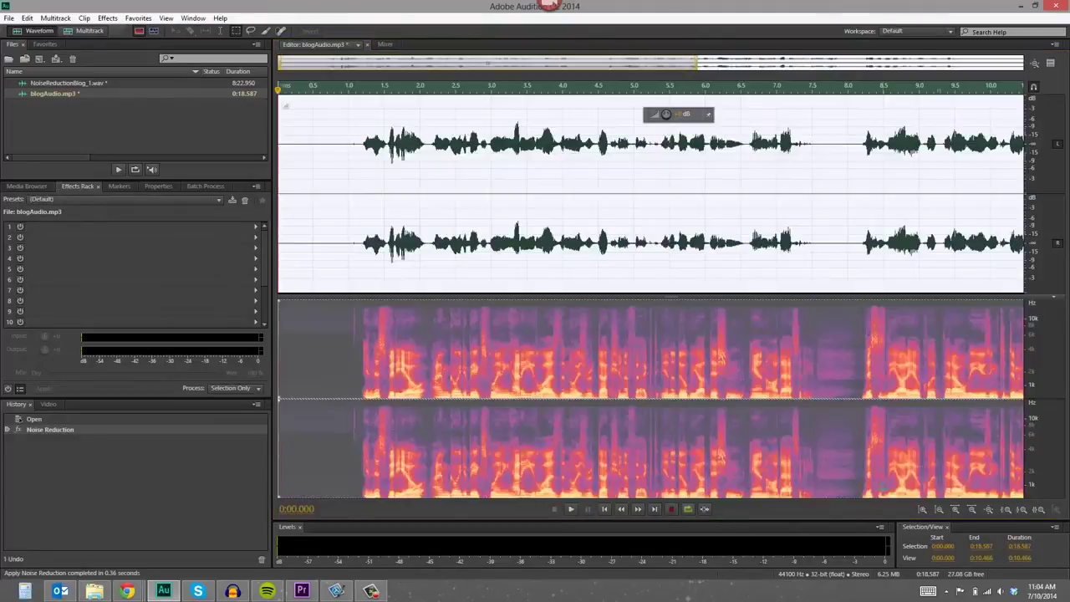
# Play the denoised clip from the start to locate the leftover noise.
pyautogui.click(339, 342)
pyautogui.click(295, 345)
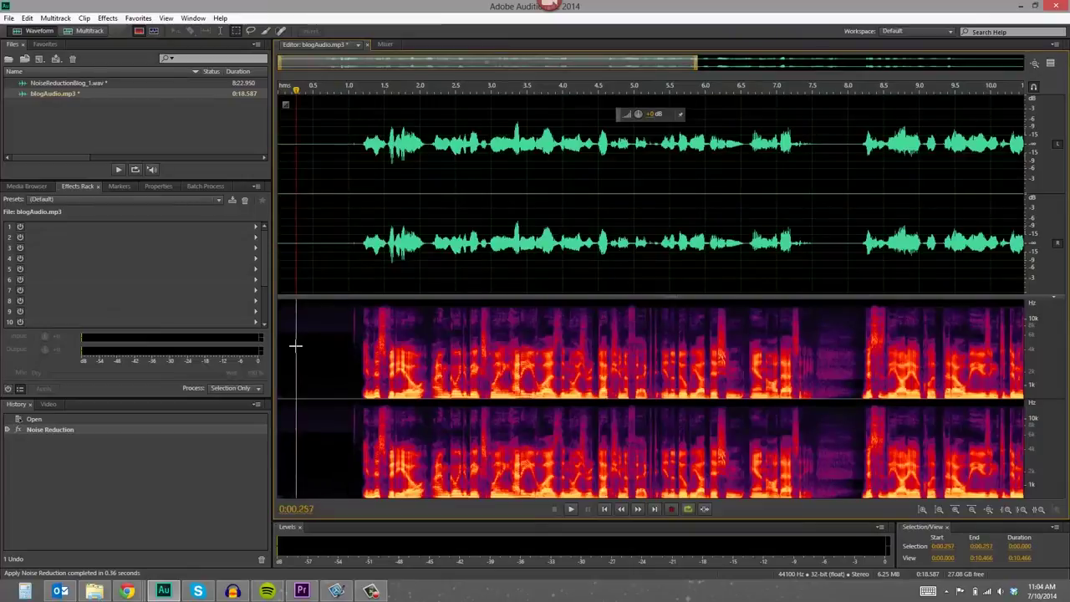
pyautogui.moveTo(295, 345); pyautogui.dragTo(353, 382)
pyautogui.click(357, 382)
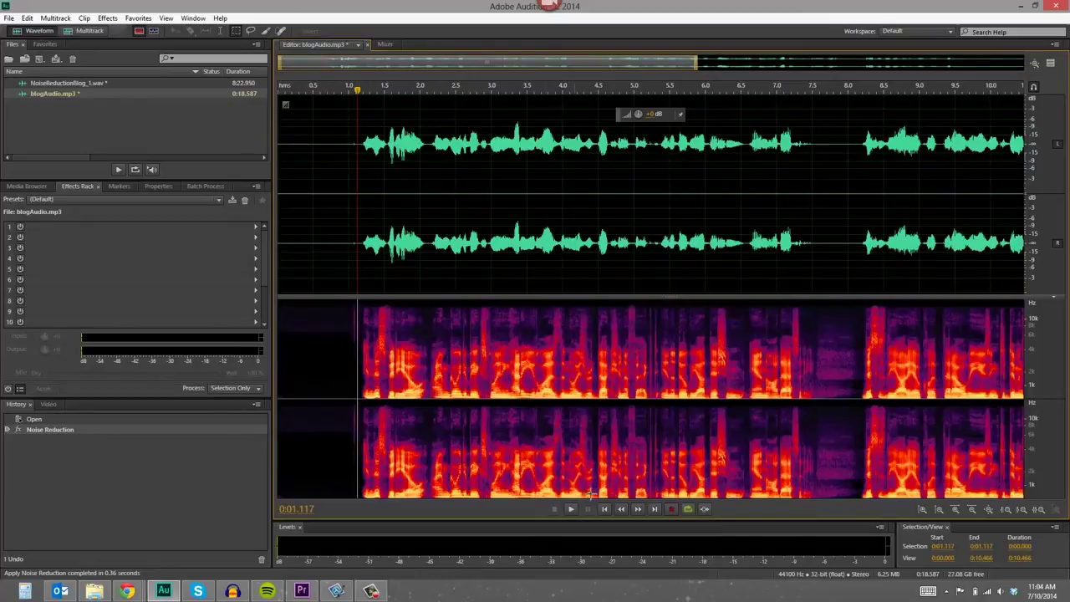
pyautogui.click(605, 509)
pyautogui.press('space')
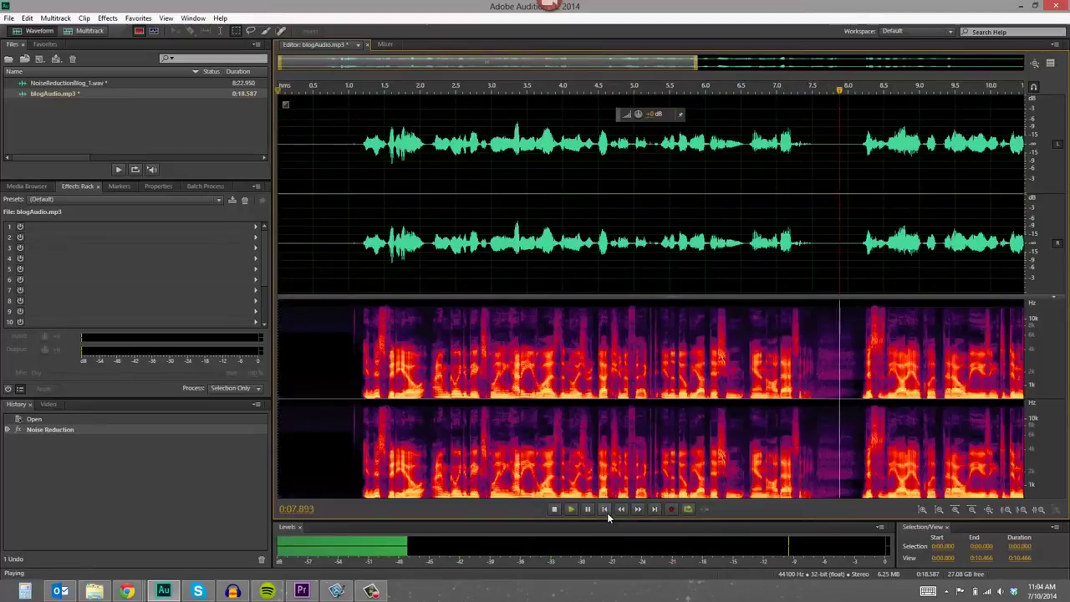
pyautogui.press('space')
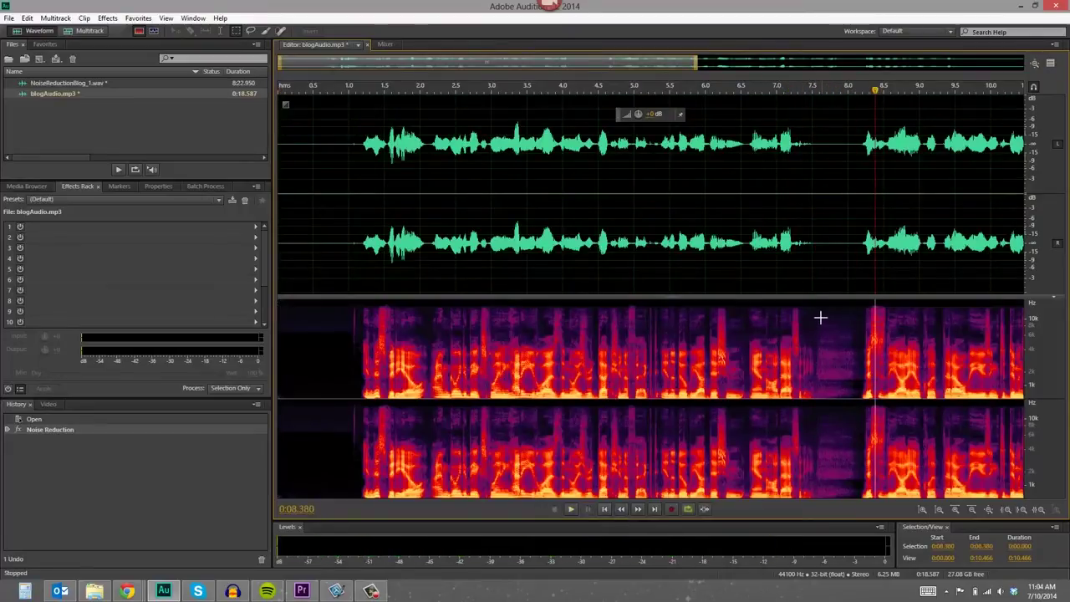
# Select the noisy spectral patch around 7.6 seconds, audition it and delete it.
pyautogui.moveTo(817, 312); pyautogui.dragTo(862, 404)
pyautogui.press('space')
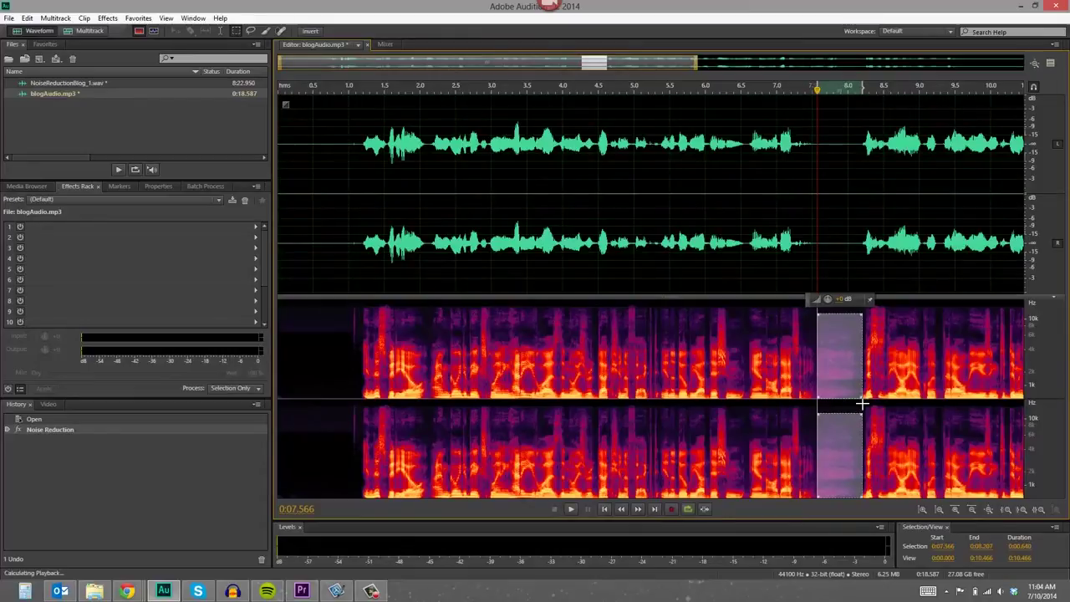
pyautogui.press('Delete')
pyautogui.click(887, 368)
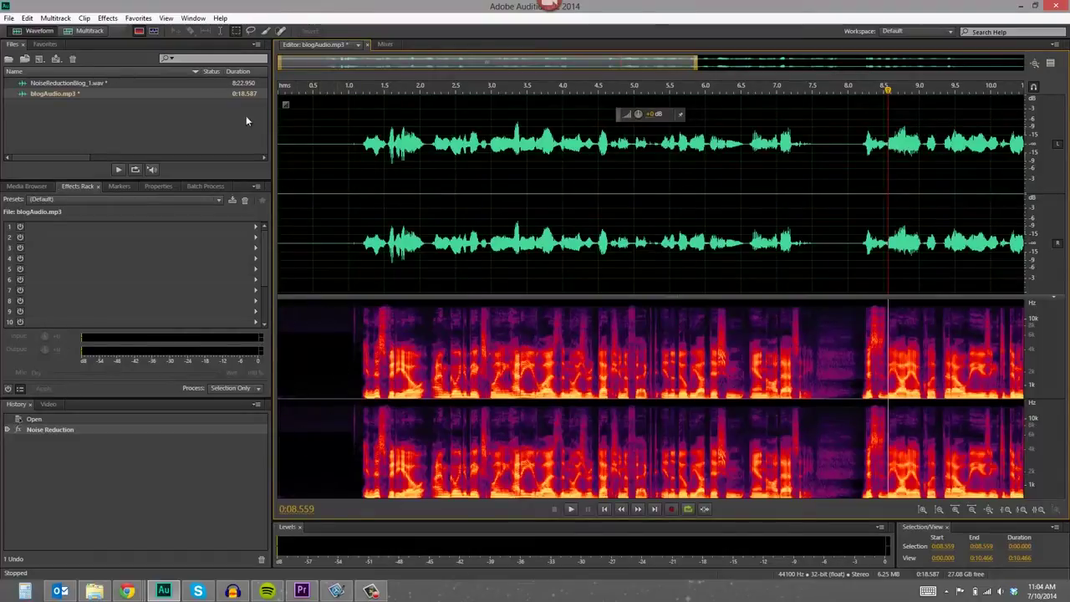
# Browse the Noise Reduction / Restoration effects menu and dismiss it without choosing anything.
pyautogui.click(107, 17)
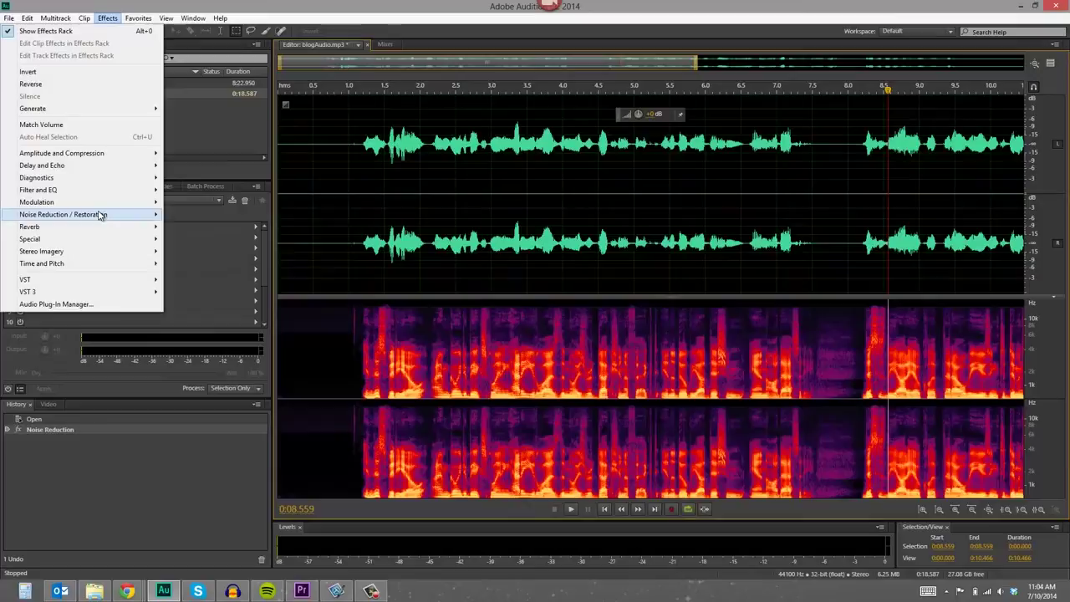
pyautogui.moveTo(100, 216)
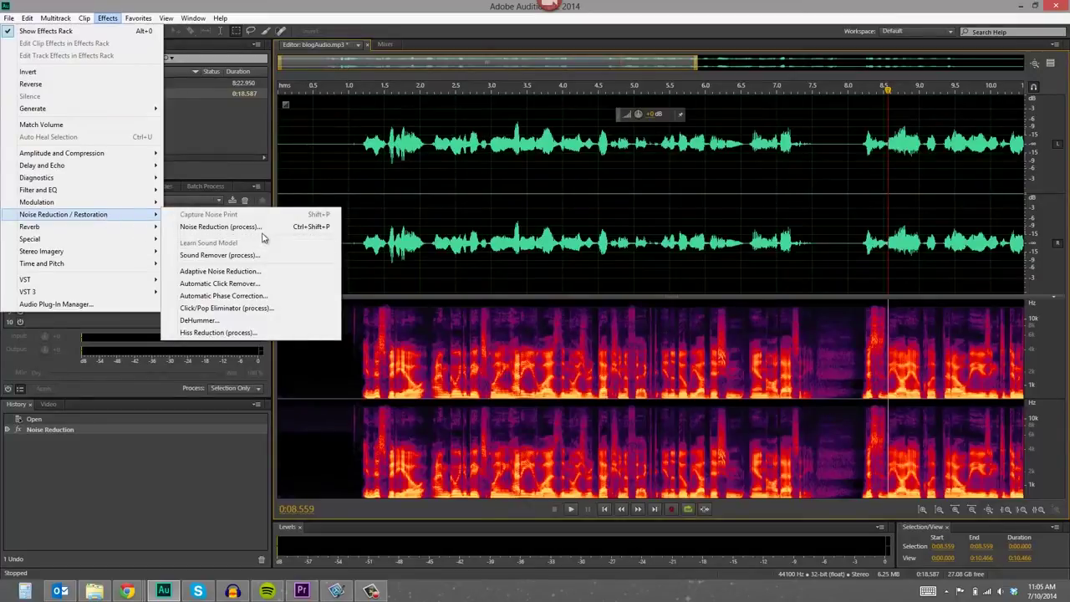
pyautogui.click(414, 330)
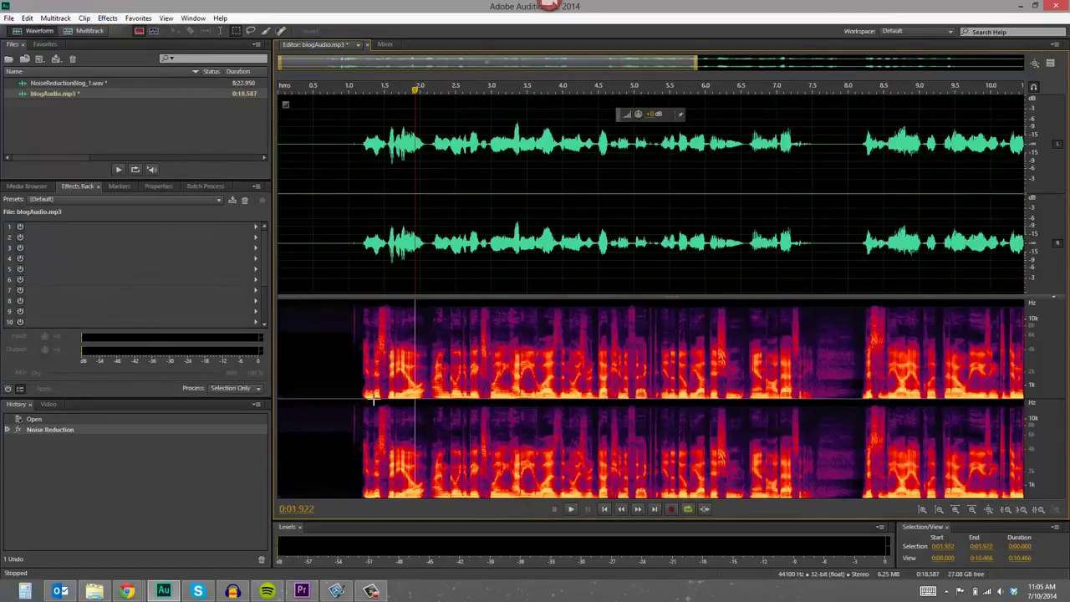
# Switch to Audacity and play back the original blogAudio clip.
pyautogui.click(238, 592)
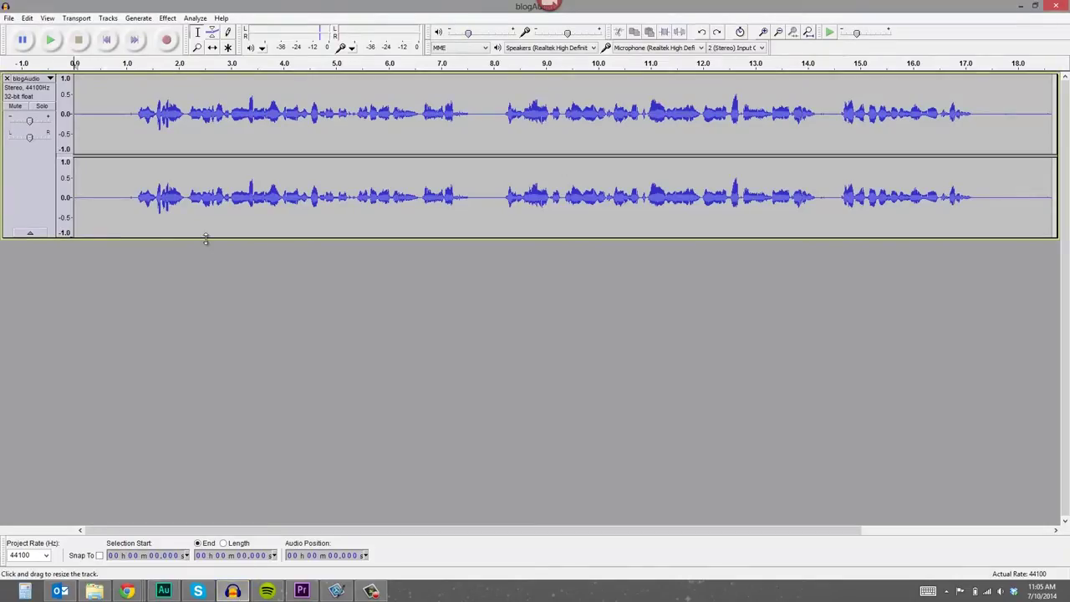
pyautogui.press('space')
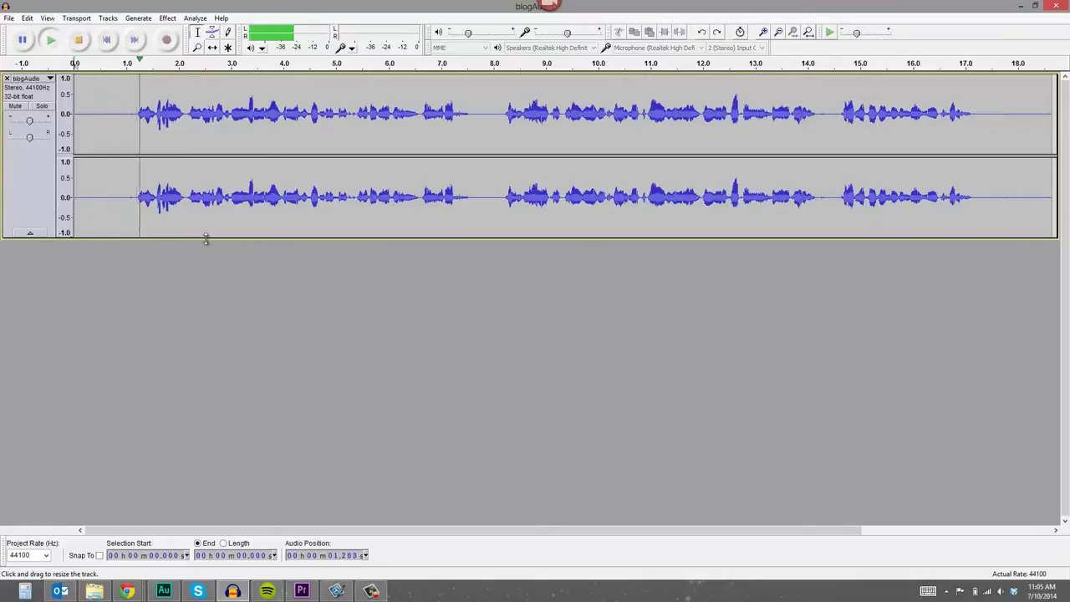
pyautogui.press('space')
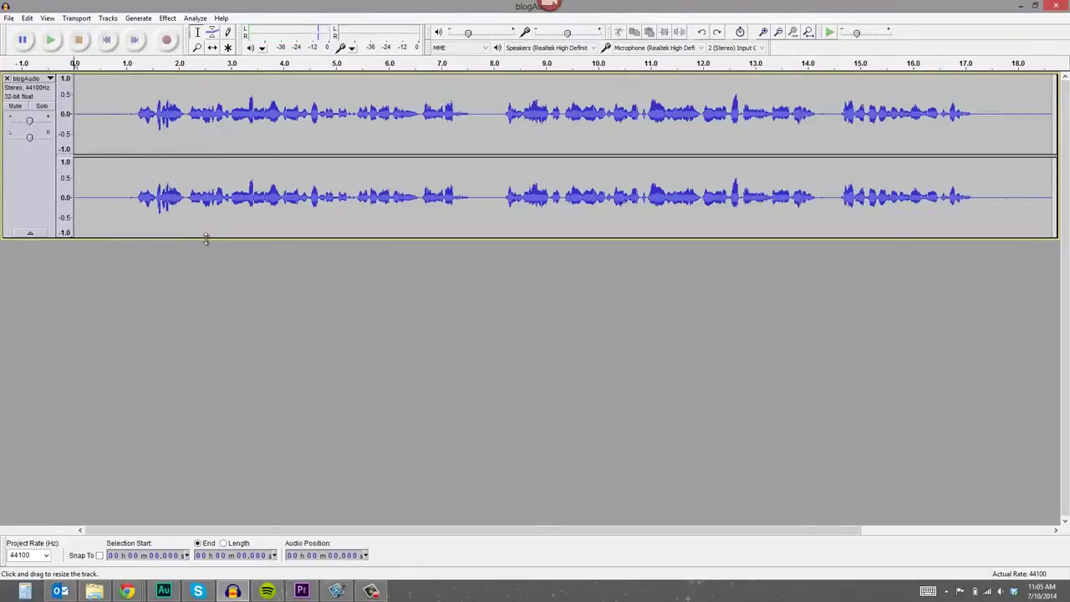
# Select 0–0.977 s of noise and get the noise profile in Noise Removal.
pyautogui.click(126, 142)
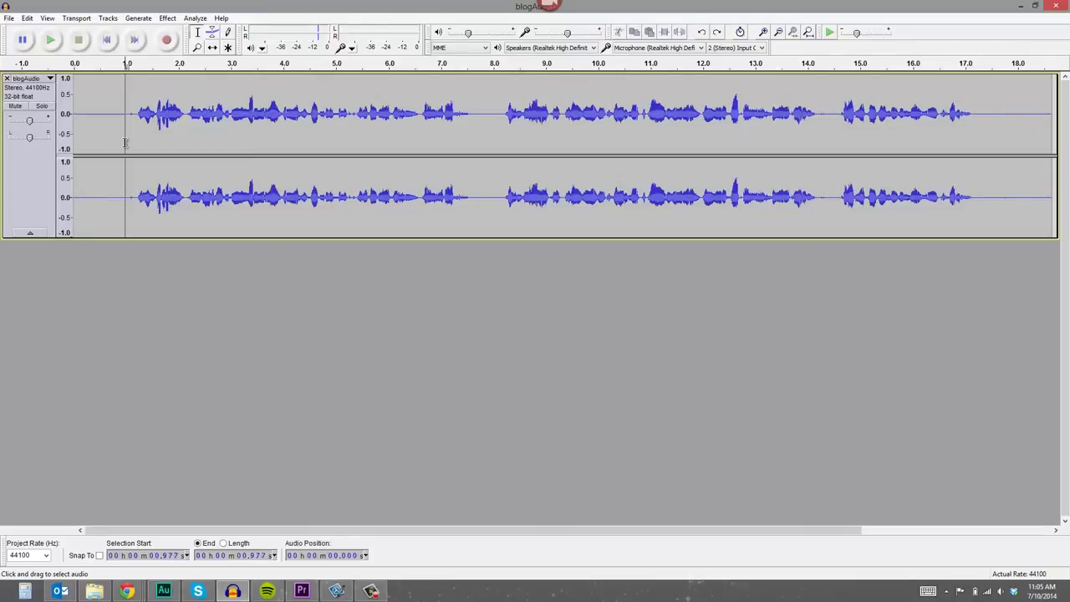
pyautogui.moveTo(125, 142); pyautogui.dragTo(79, 142)
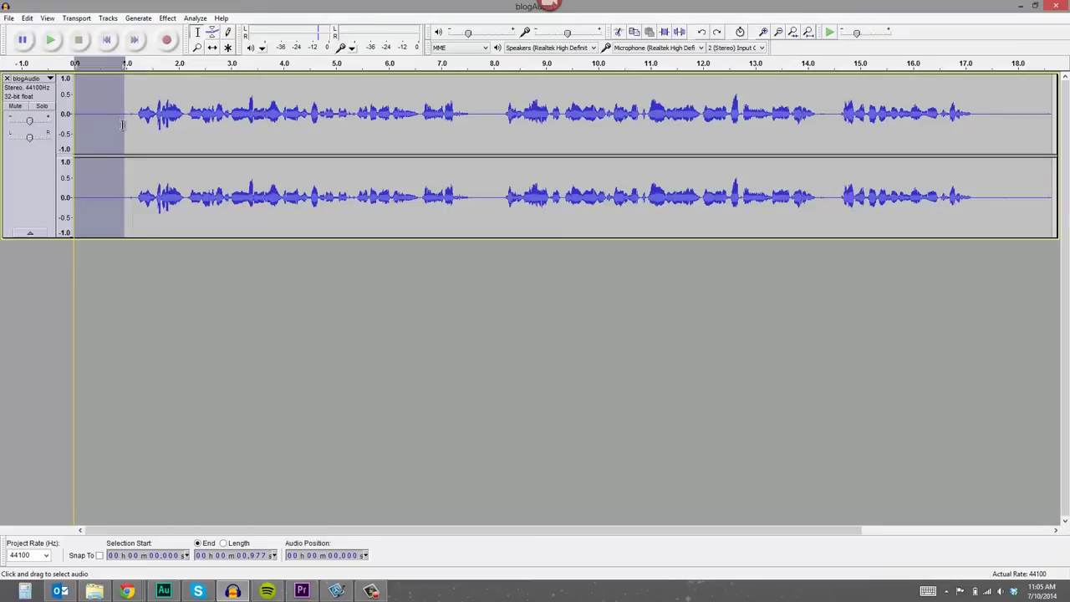
pyautogui.click(167, 19)
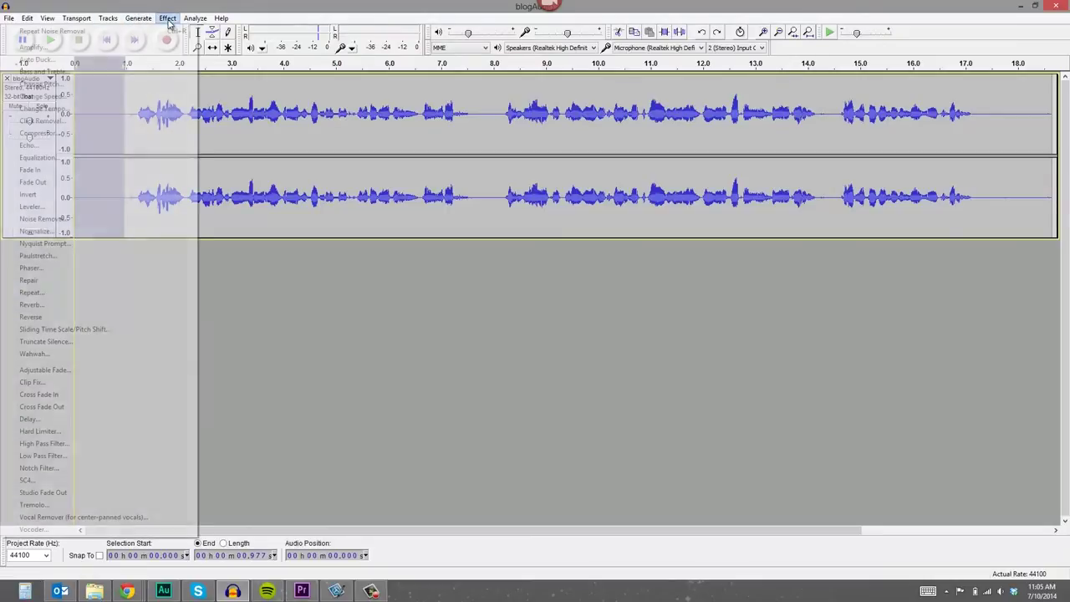
pyautogui.click(137, 220)
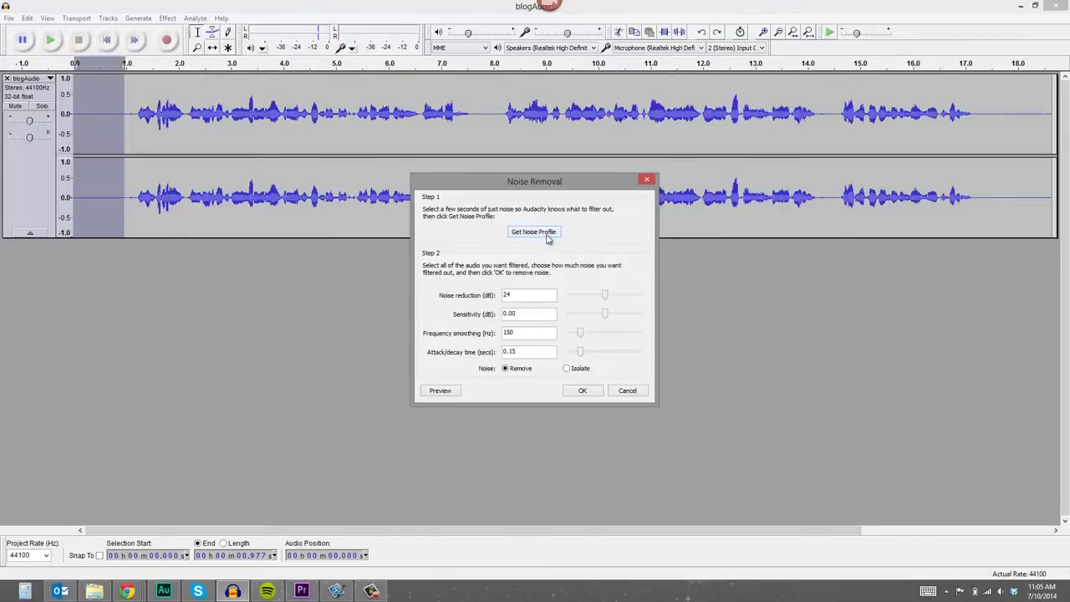
pyautogui.click(549, 232)
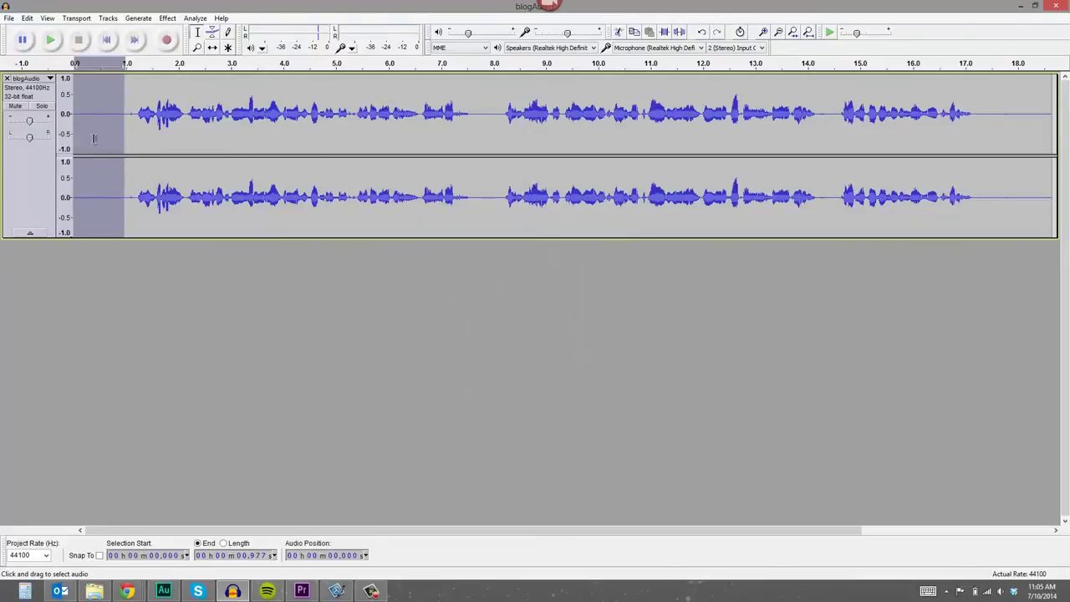
# Reopen Noise Removal on the whole track at 24 dB and 150 Hz smoothing, and preview the result.
pyautogui.click(137, 148)
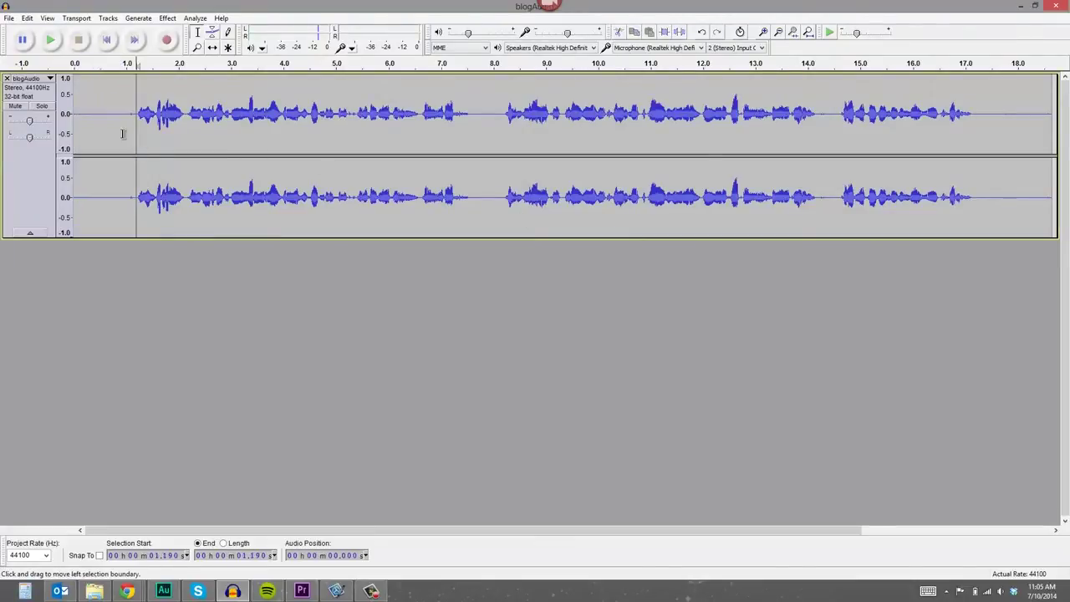
pyautogui.click(167, 18)
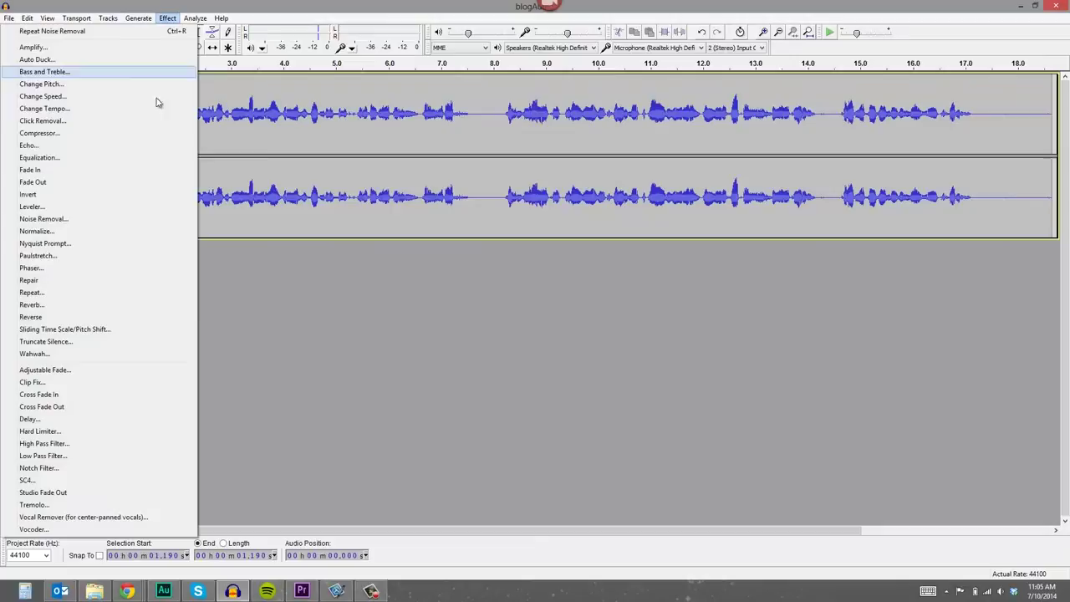
pyautogui.click(113, 221)
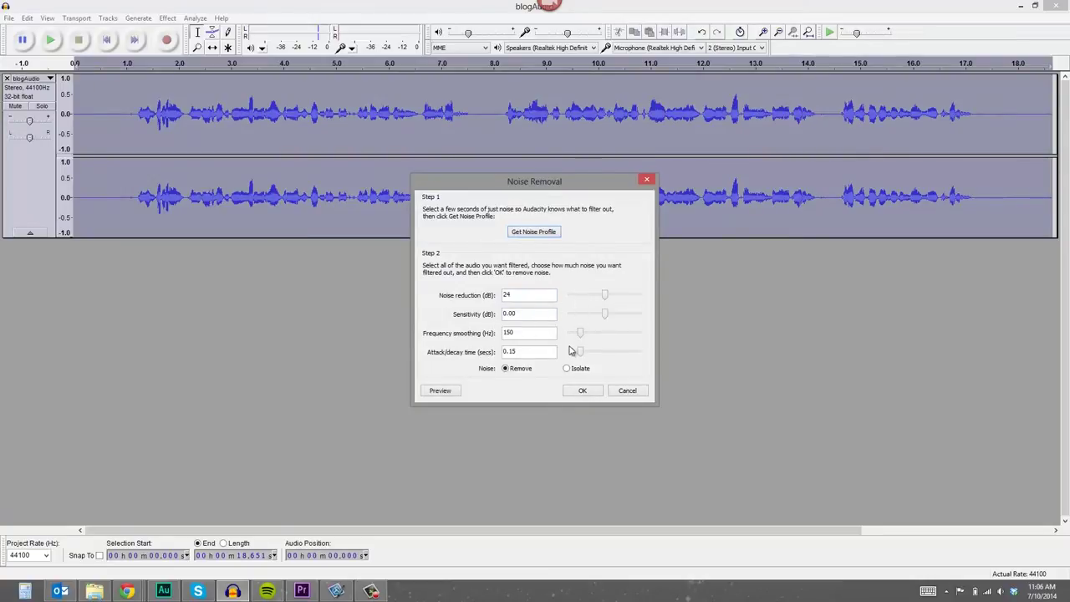
pyautogui.click(441, 391)
pyautogui.click(439, 390)
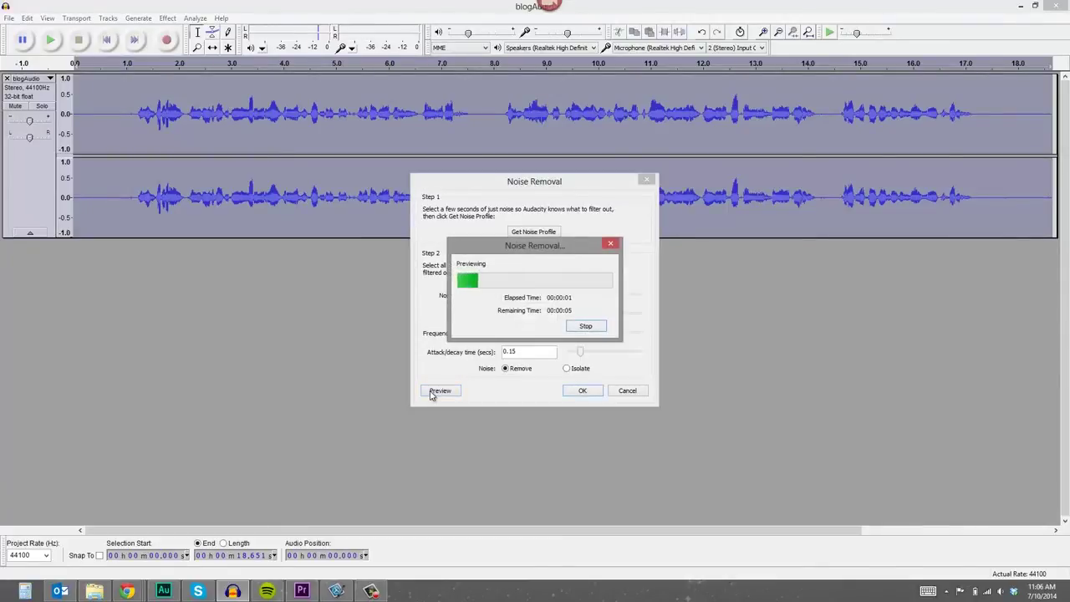
pyautogui.click(589, 325)
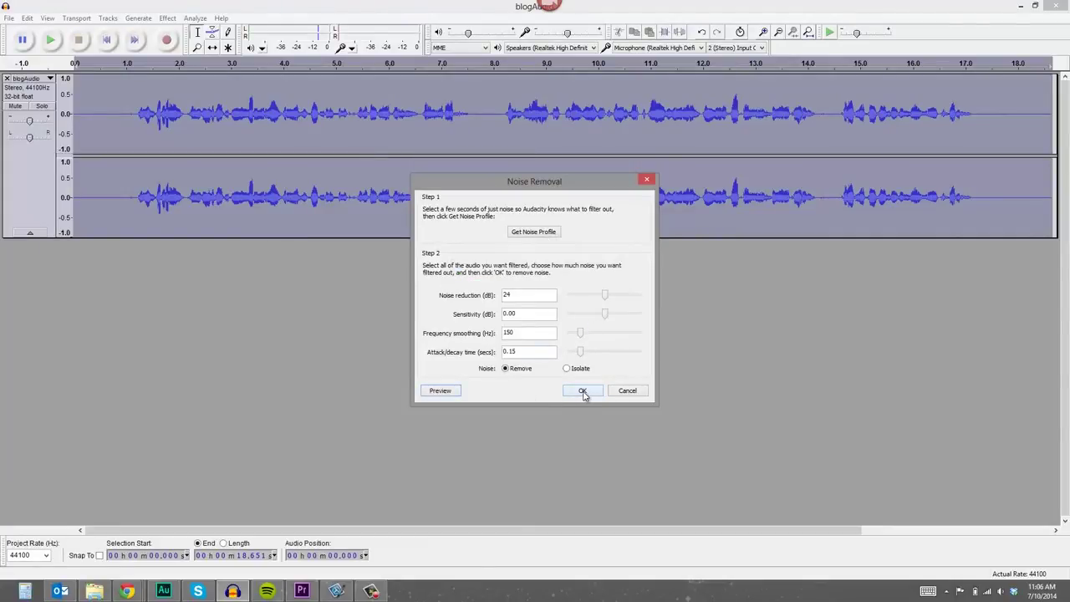
# Apply Noise Removal to the whole track, then play the cleaned track from the start.
pyautogui.click(582, 391)
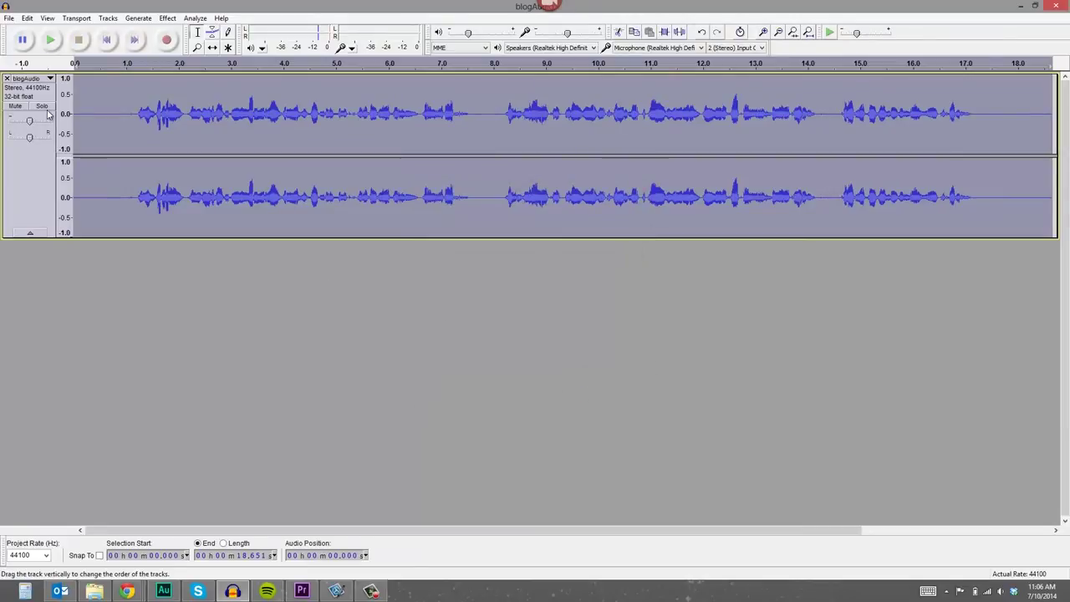
pyautogui.click(107, 40)
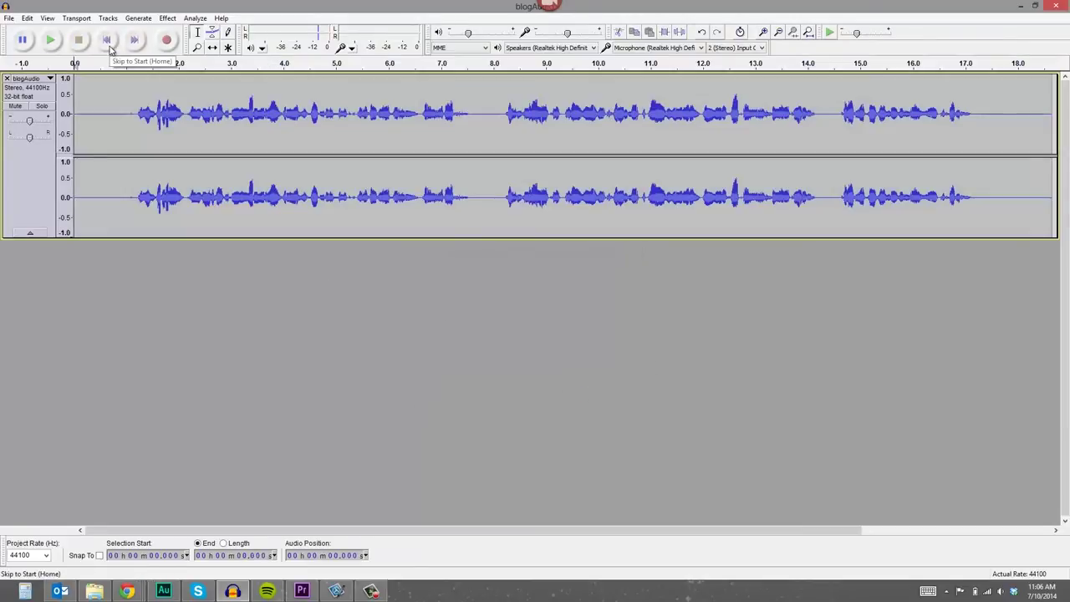
pyautogui.press('space')
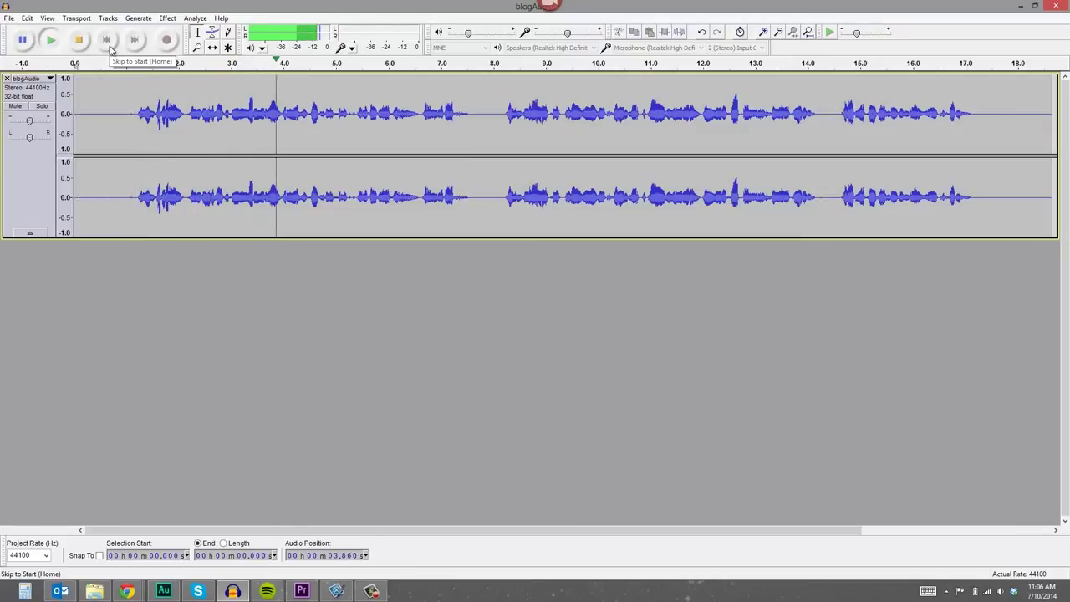
pyautogui.click(109, 46)
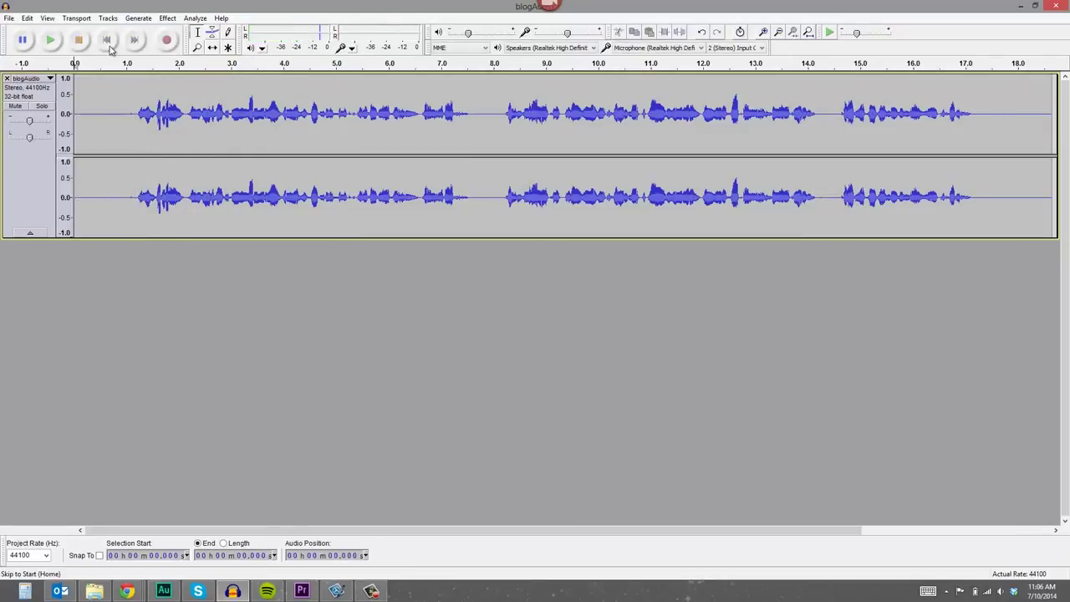